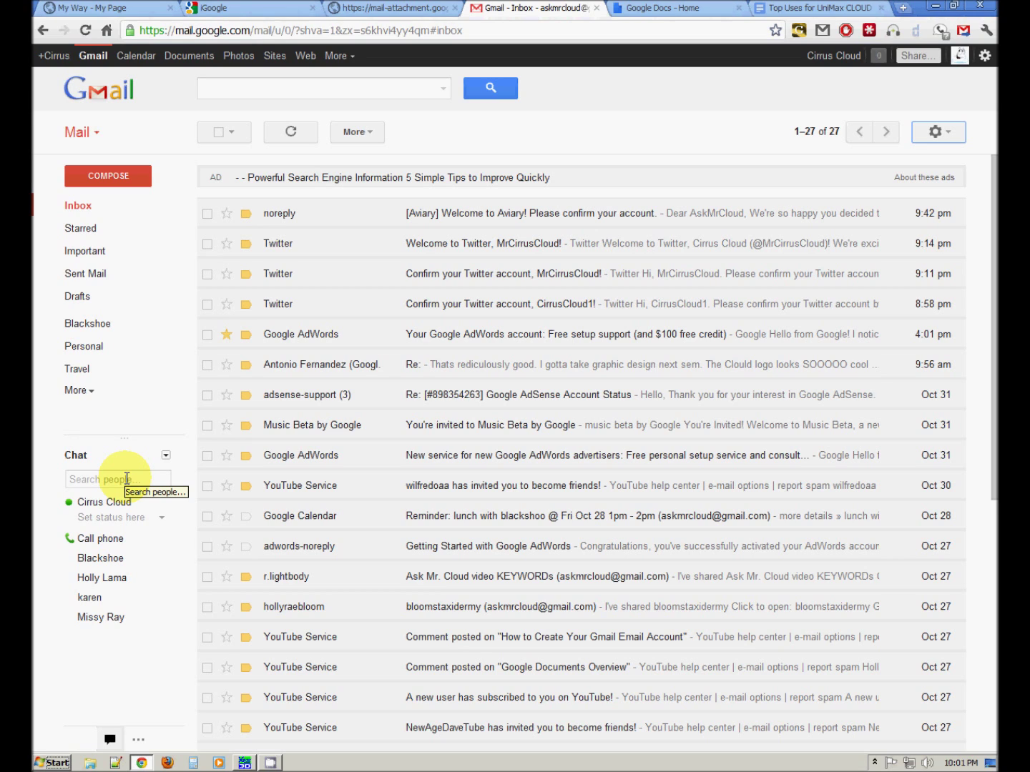
- Turn on calling phones from Gmail's Chat list and accept the calling terms
{"action": "left_click", "coordinate": [108, 539]}
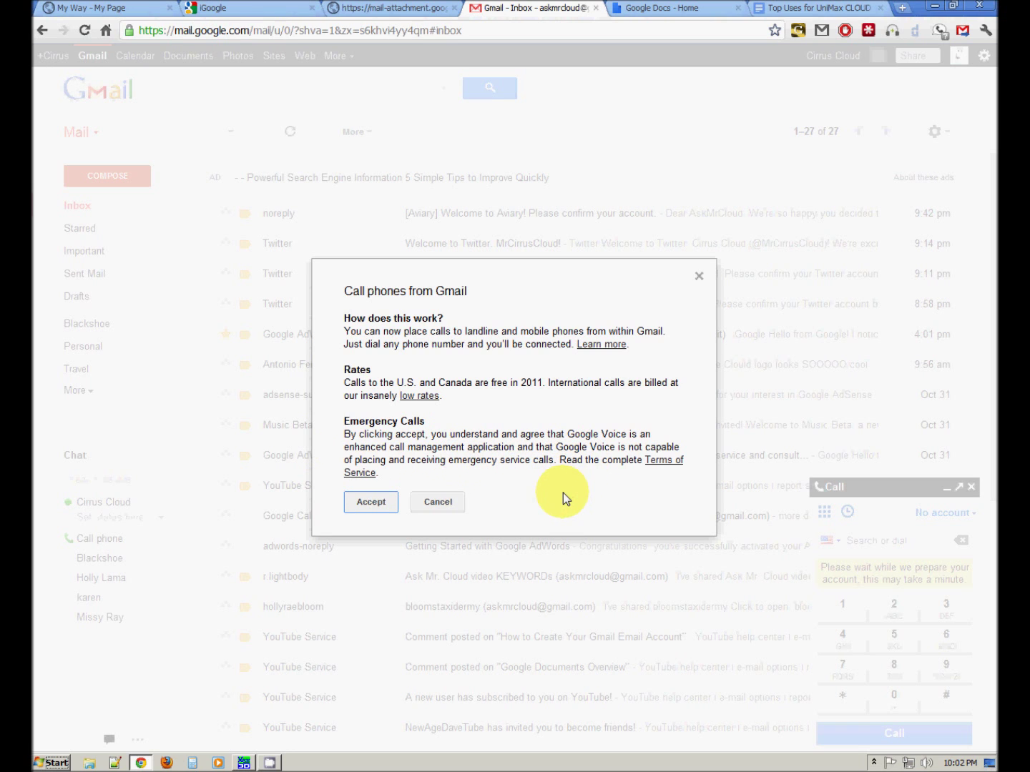
{"action": "left_click", "coordinate": [376, 505]}
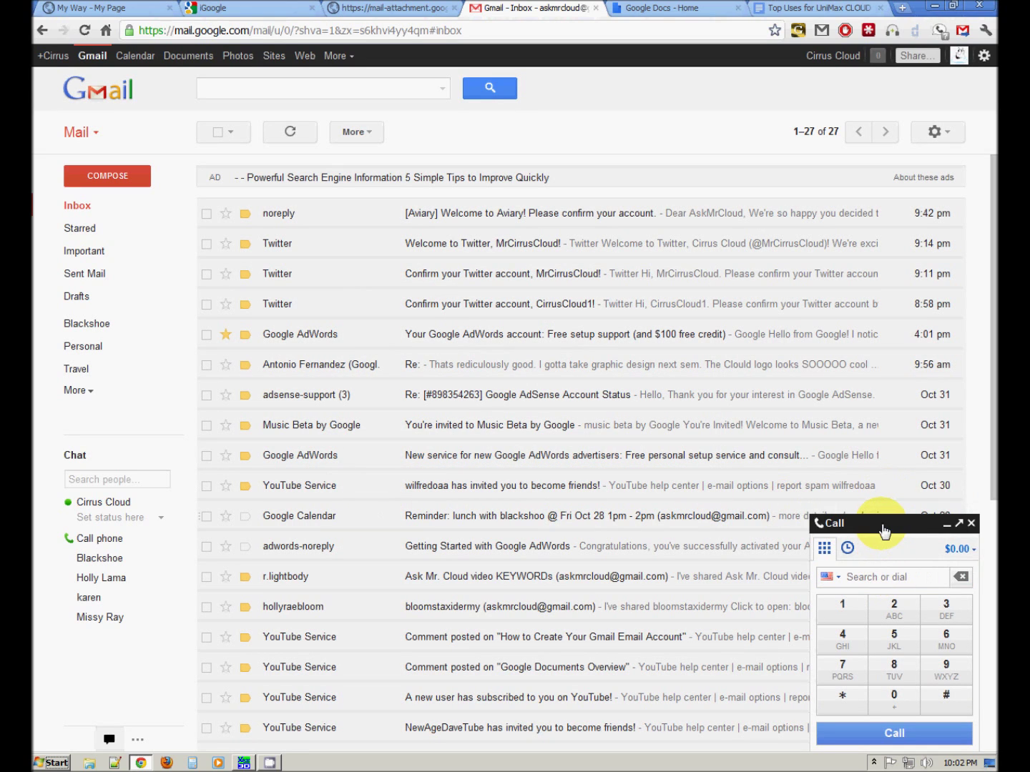
- Search the Gmail call panel for a chat contact by entering their name
{"action": "left_click", "coordinate": [882, 525]}
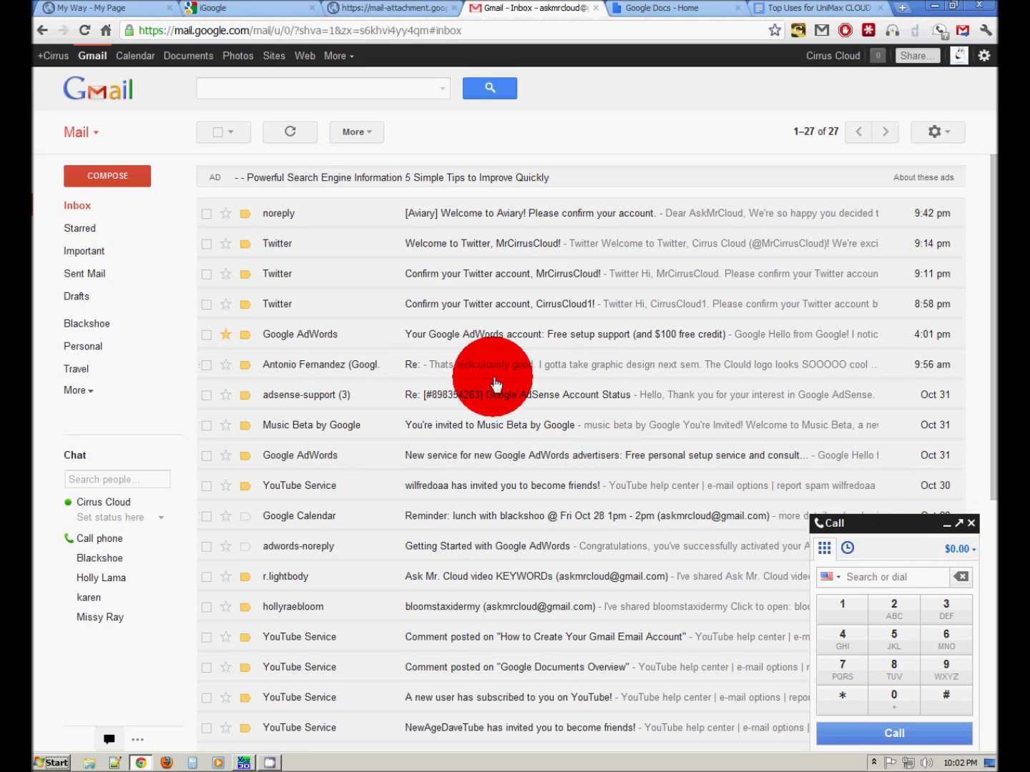
{"action": "left_click", "coordinate": [859, 577]}
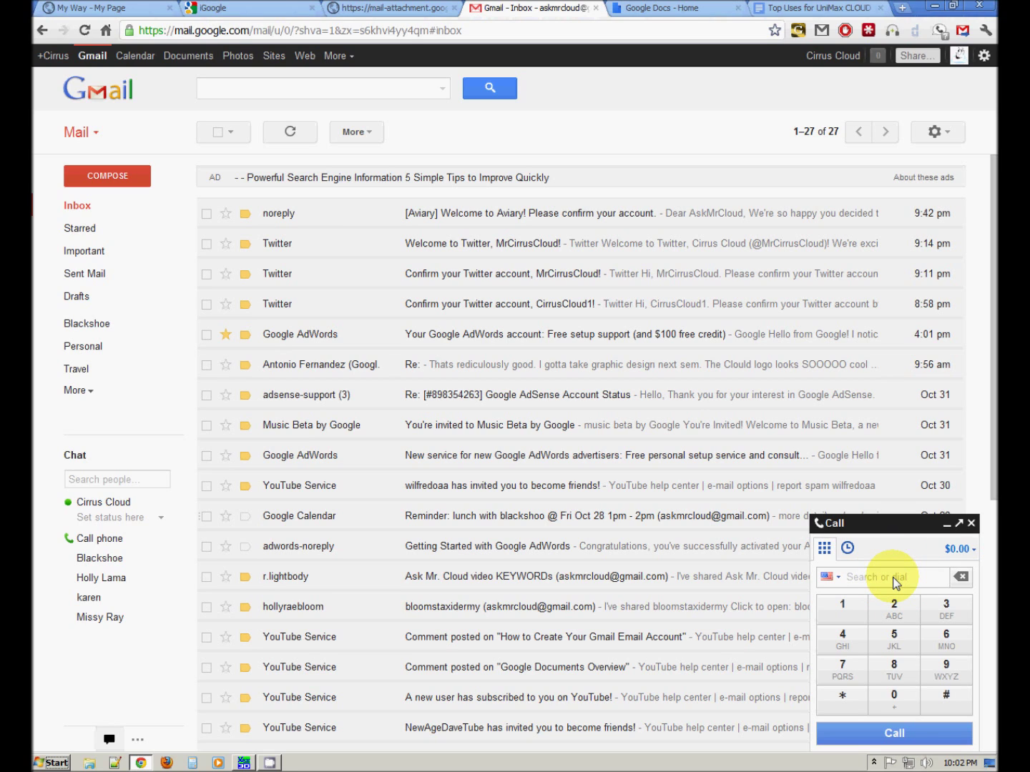
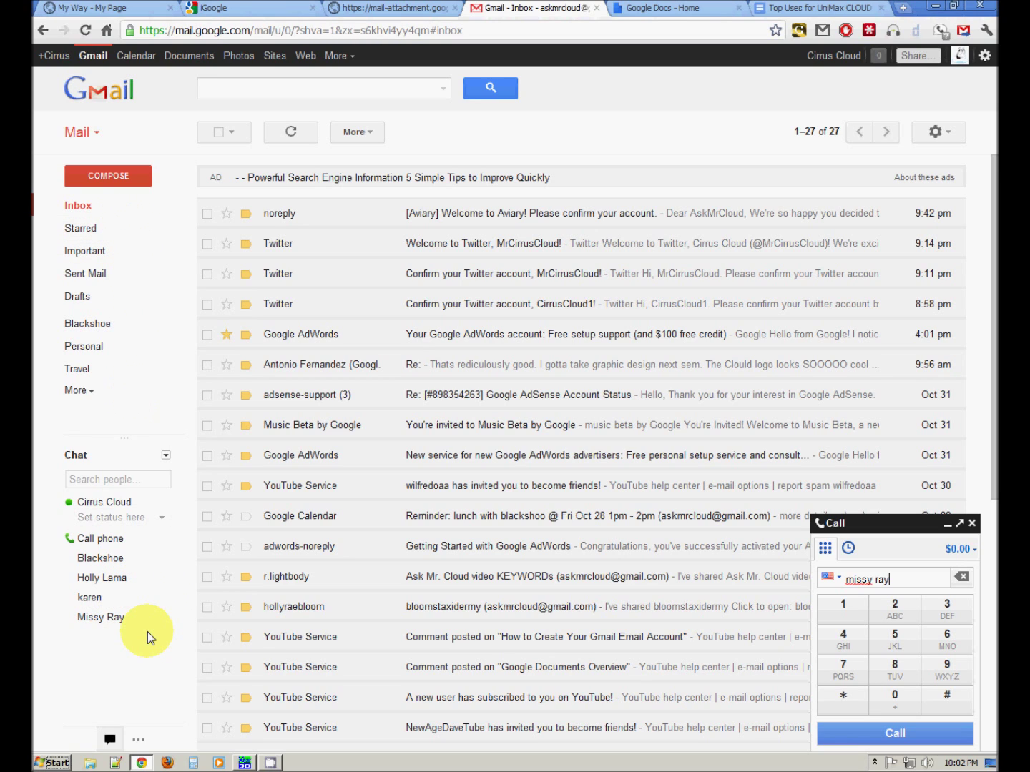
{"action": "mouse_move", "coordinate": [147, 617]}
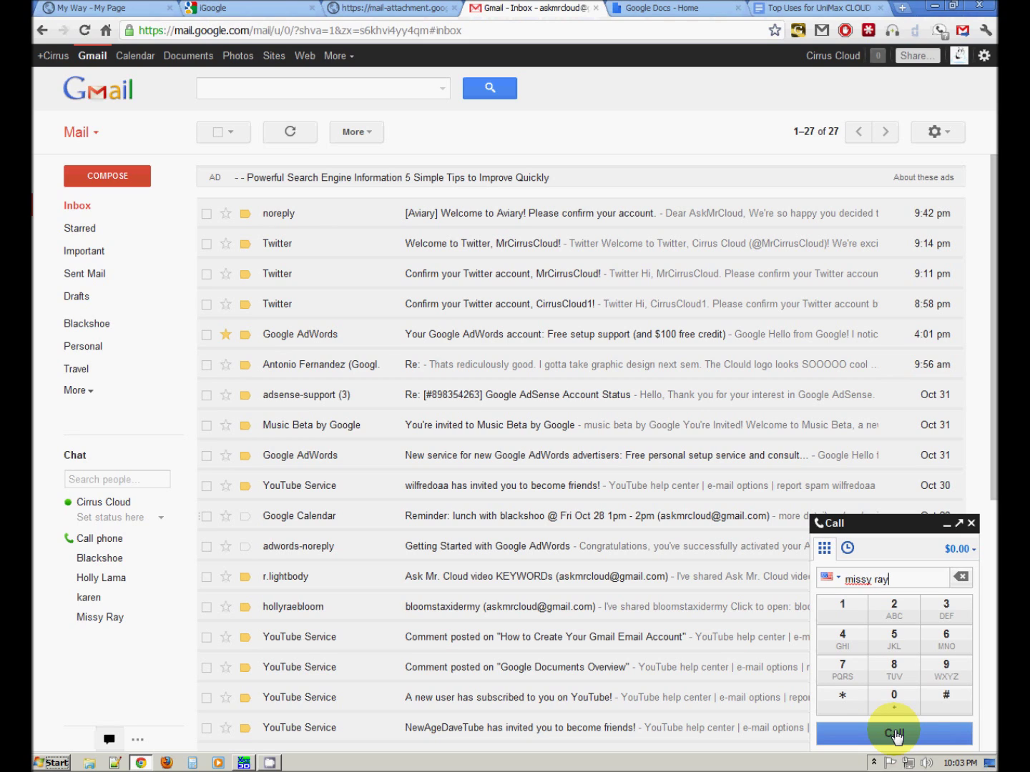
- Close the Gmail call panel and open a new Chrome tab
{"action": "left_click", "coordinate": [971, 525]}
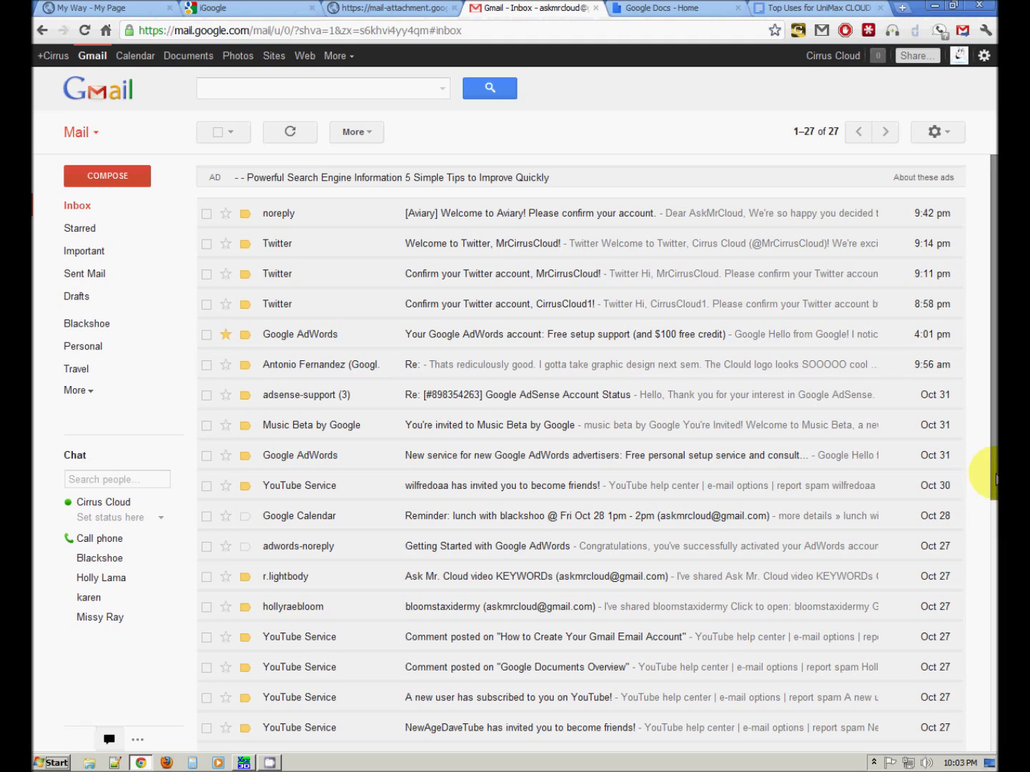
{"action": "left_click_drag", "start_coordinate": [993, 604], "coordinate": [992, 422]}
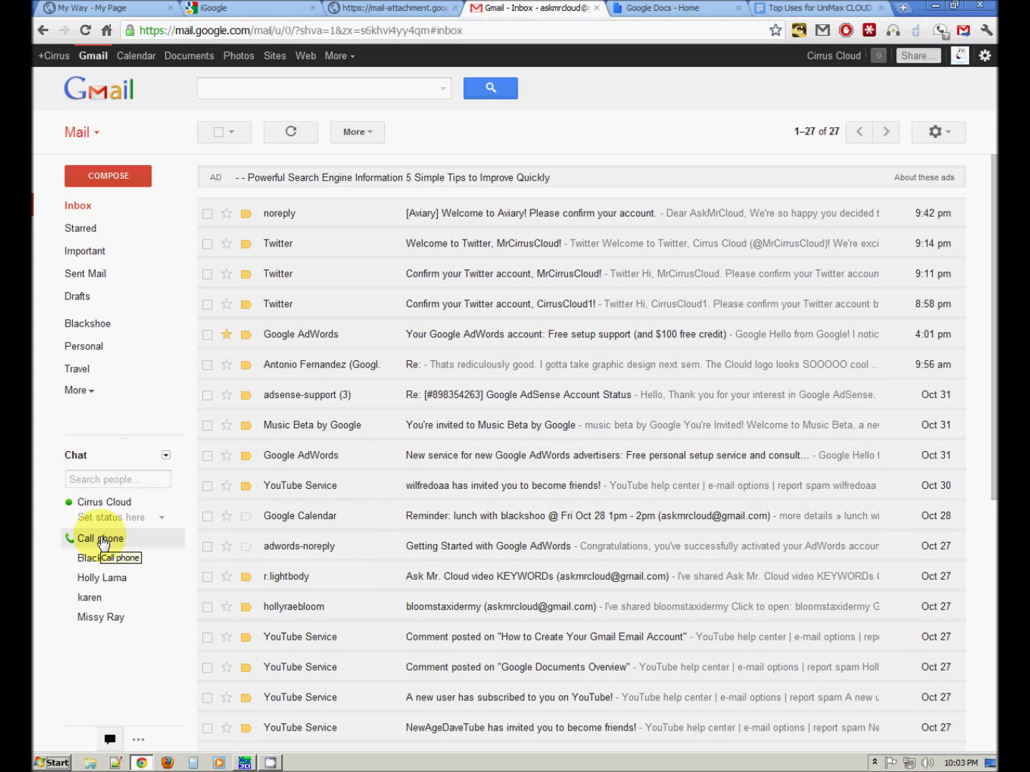
{"action": "left_click", "coordinate": [103, 545]}
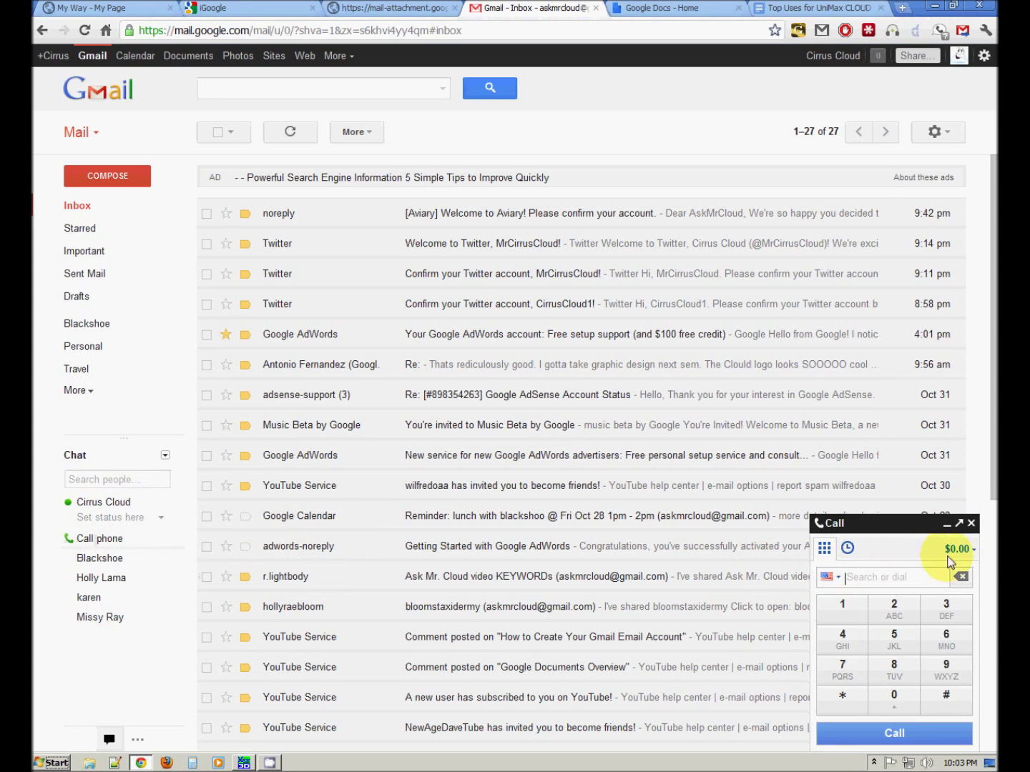
{"action": "left_click", "coordinate": [972, 524]}
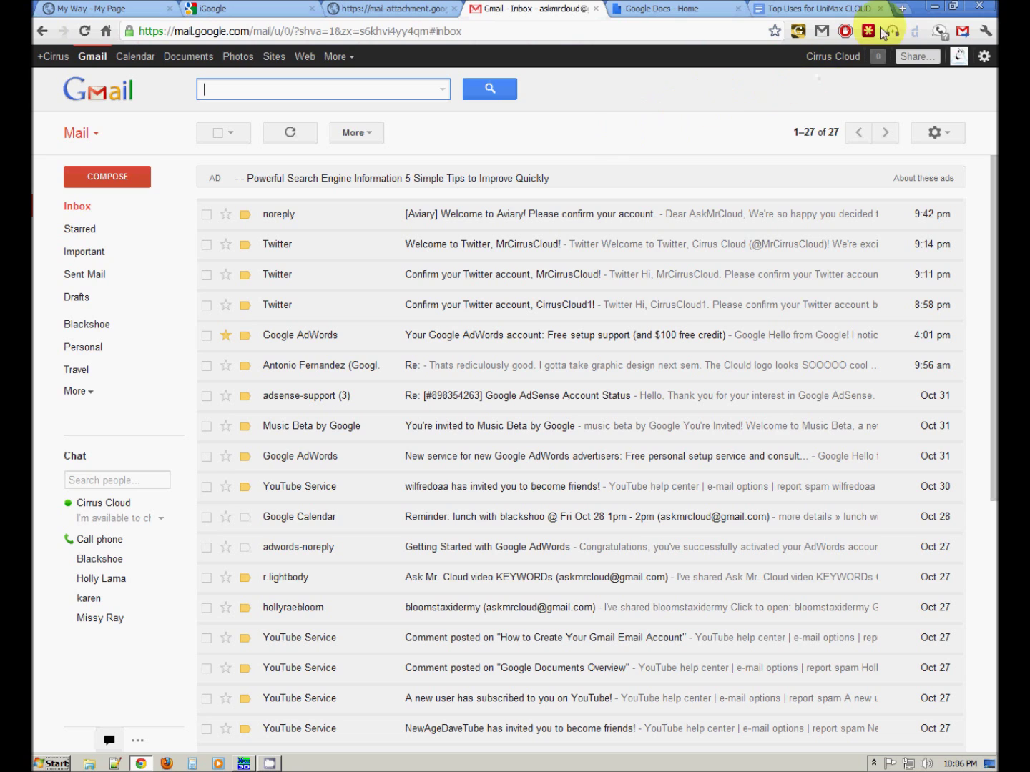
{"action": "left_click", "coordinate": [903, 8]}
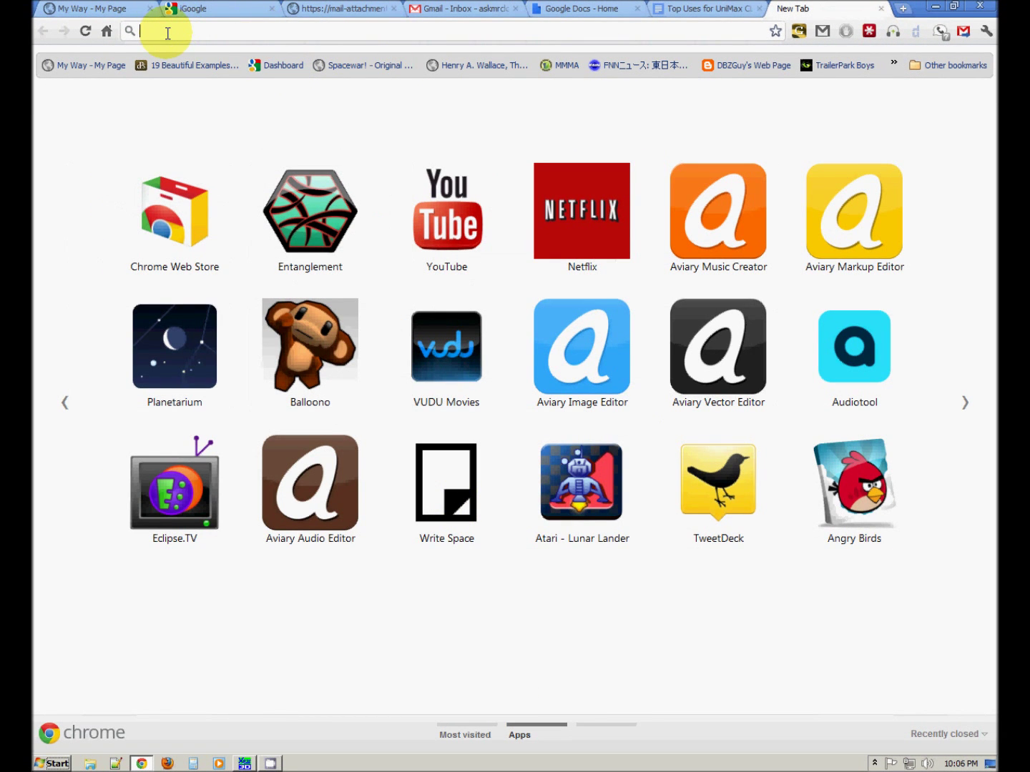
- Load google.com/voice in the new tab
{"action": "type", "text": "google."}
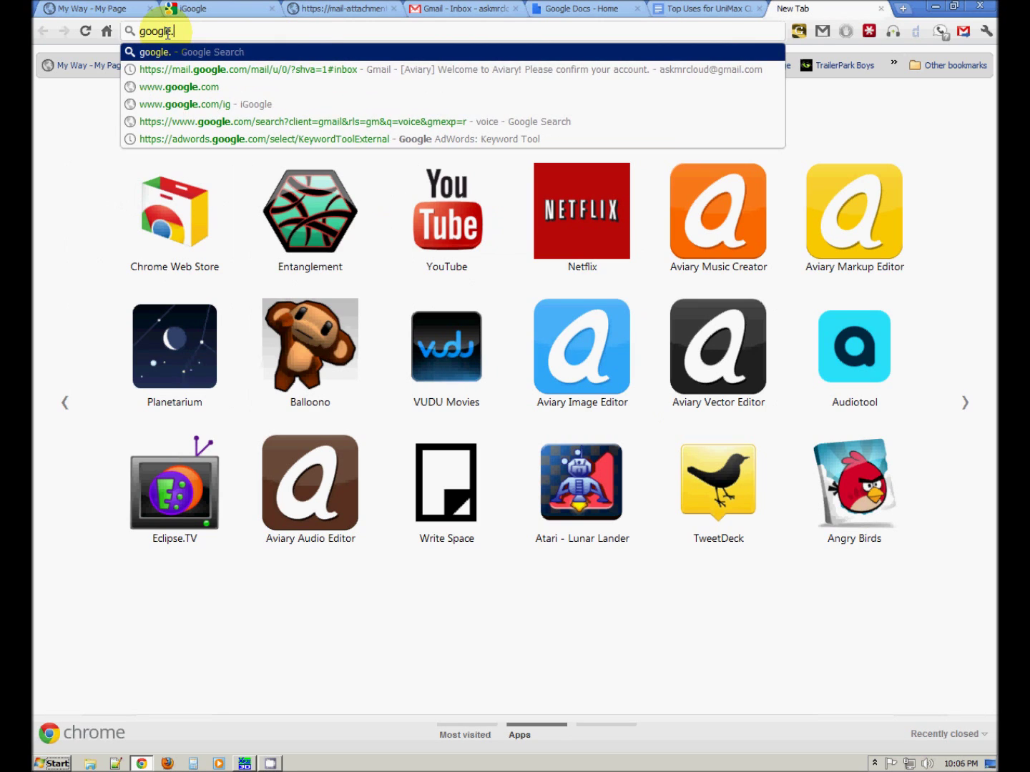
{"action": "type", "text": "com/"}
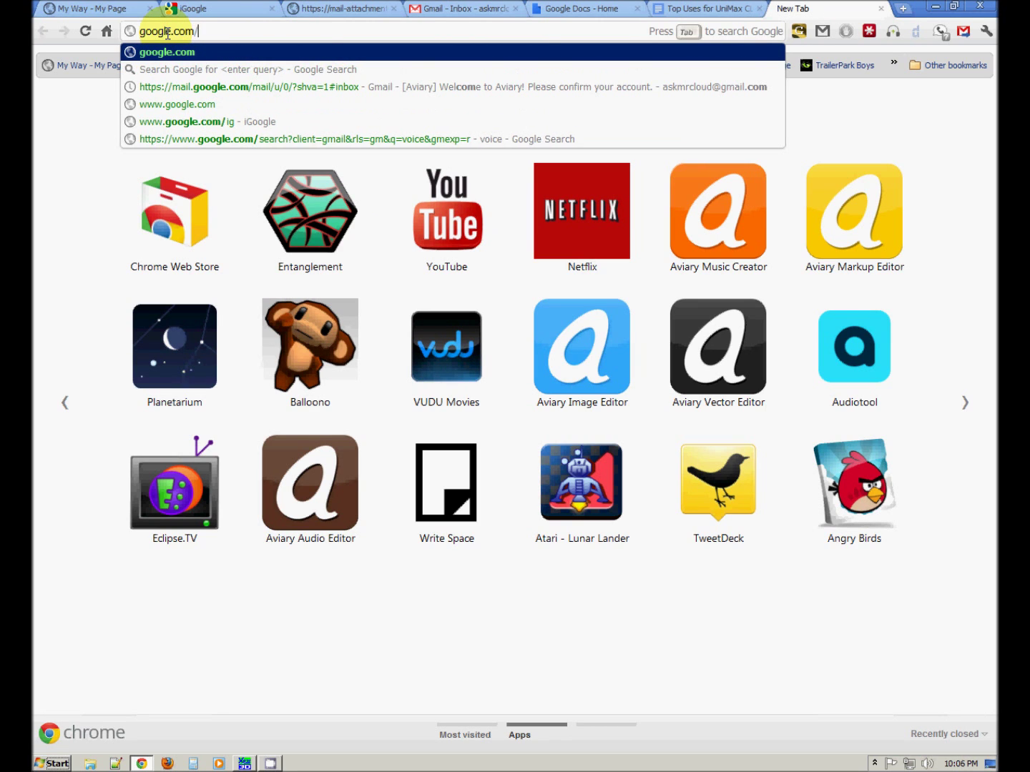
{"action": "type", "text": "voice"}
{"action": "key", "text": "Return"}
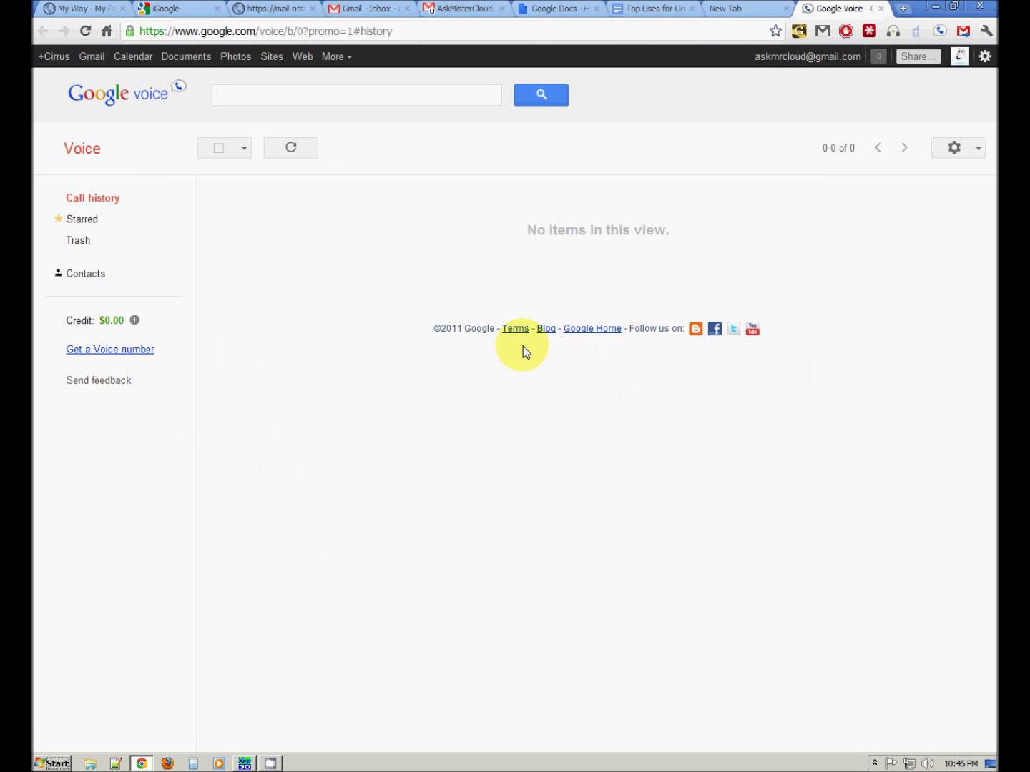
- Choose to get a new Voice number and search area code 586 for 'mrcloud'
{"action": "left_click", "coordinate": [116, 358]}
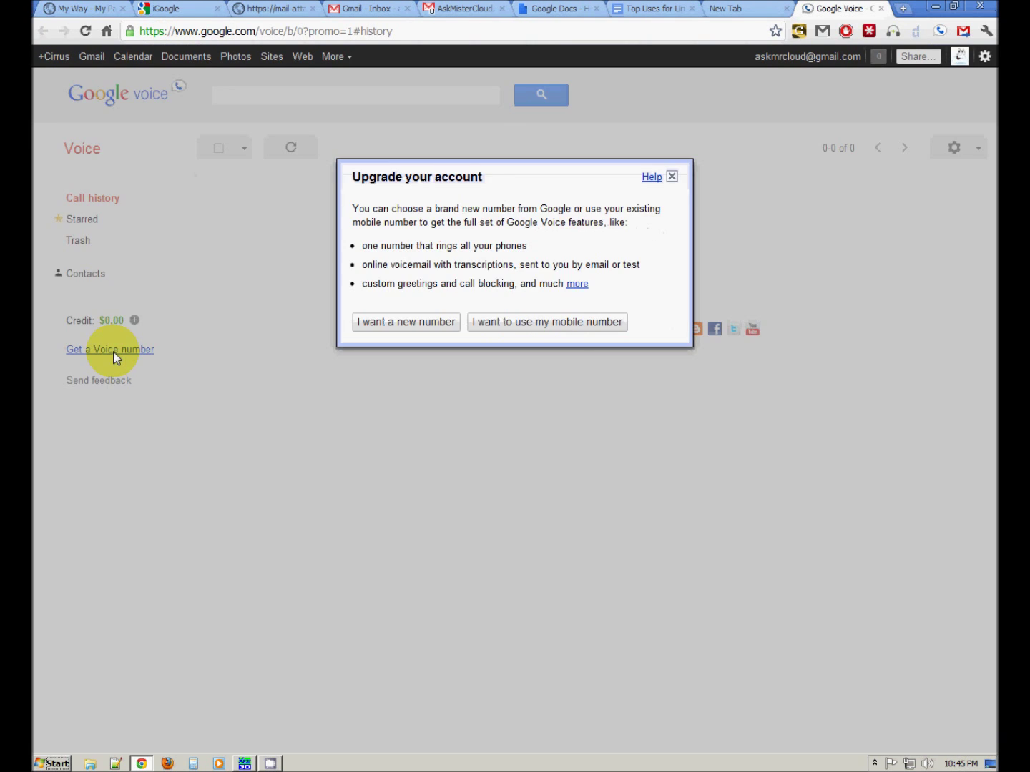
{"action": "left_click", "coordinate": [406, 324]}
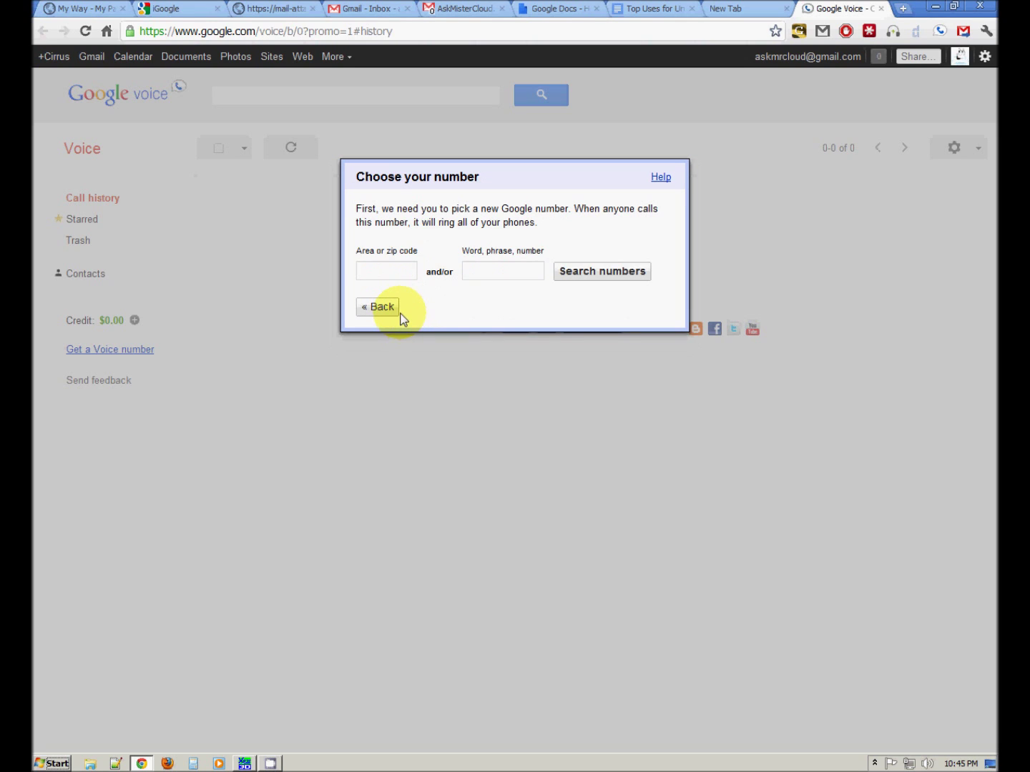
{"action": "left_click", "coordinate": [391, 271]}
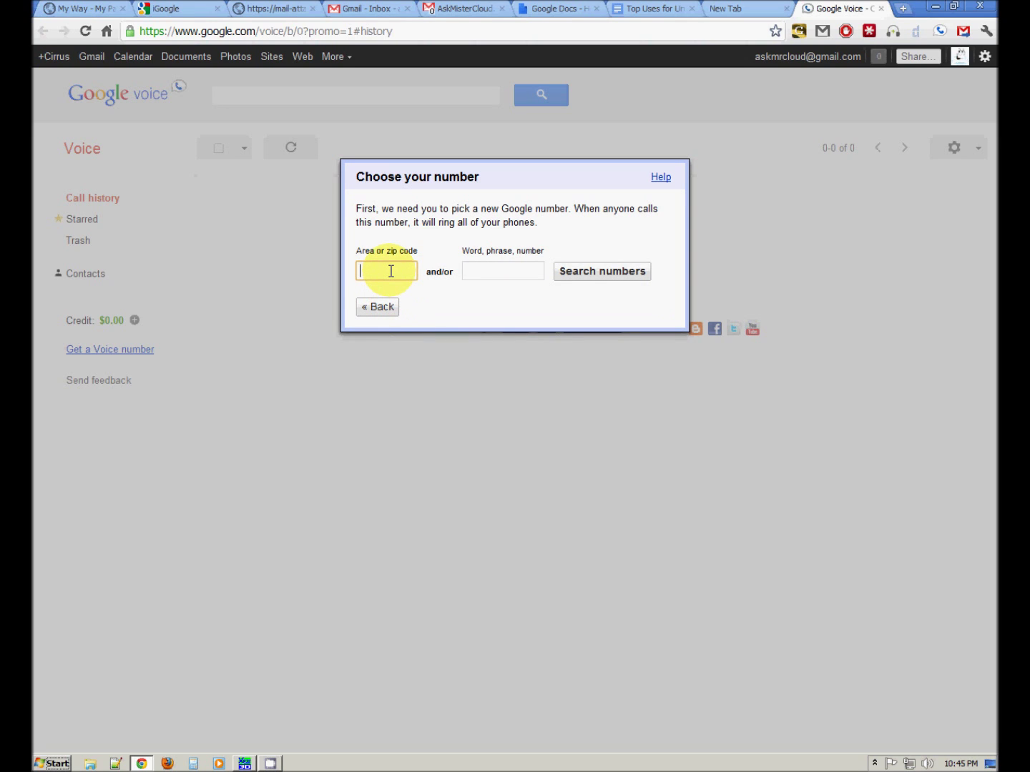
{"action": "type", "text": "586"}
{"action": "left_click", "coordinate": [511, 272]}
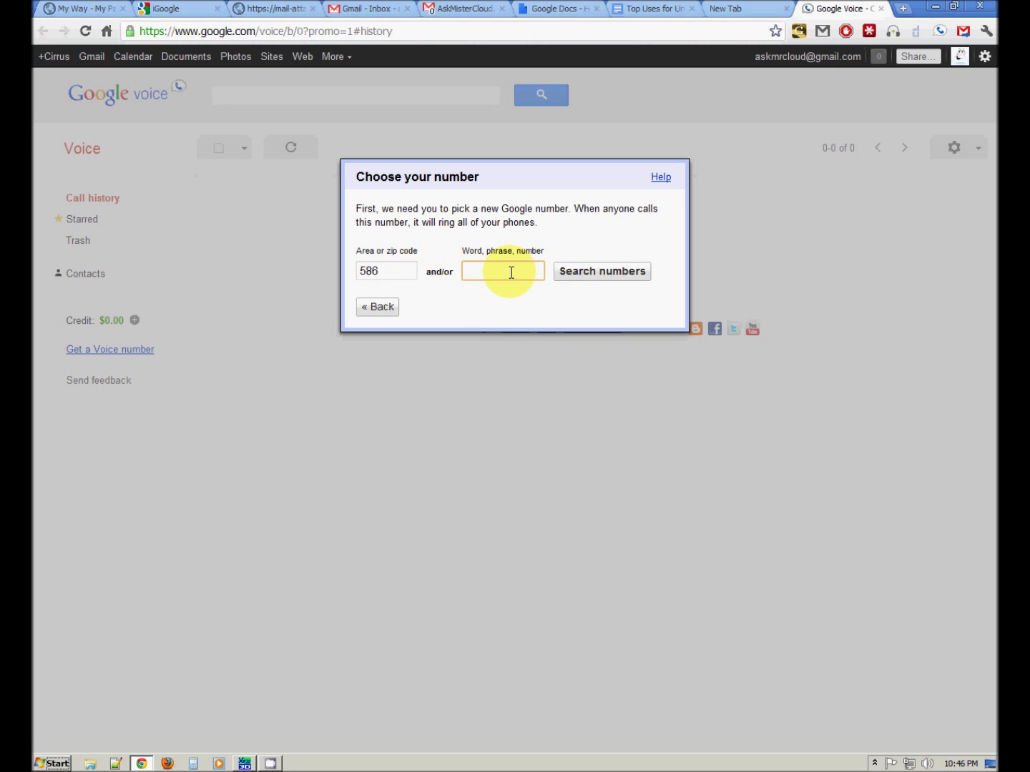
{"action": "type", "text": "mrcloud"}
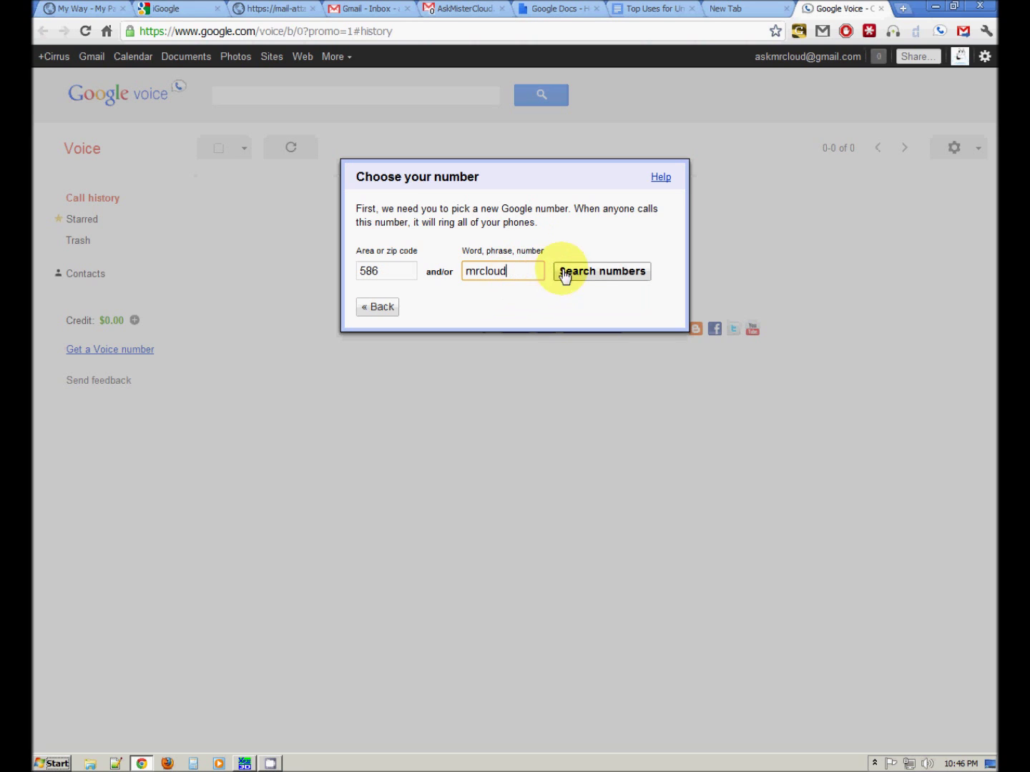
{"action": "left_click", "coordinate": [588, 273]}
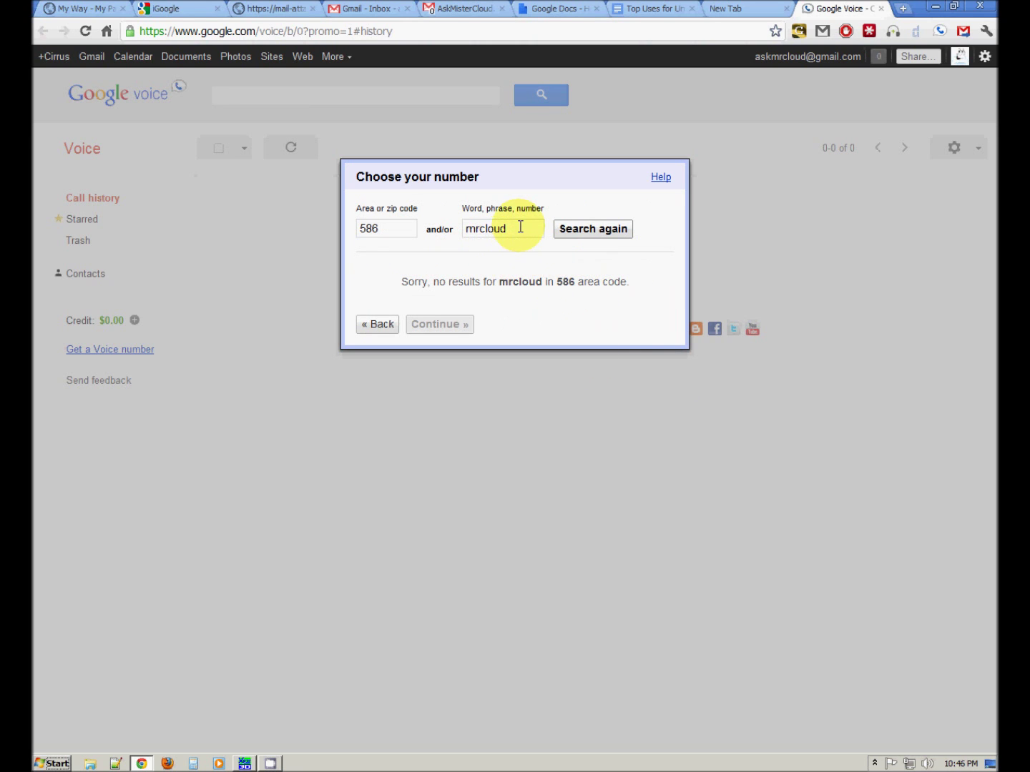
- Clear the 'mrcloud' phrase and search all numbers in area code 586
{"action": "double_click", "coordinate": [493, 229]}
{"action": "key", "text": "BackSpace"}
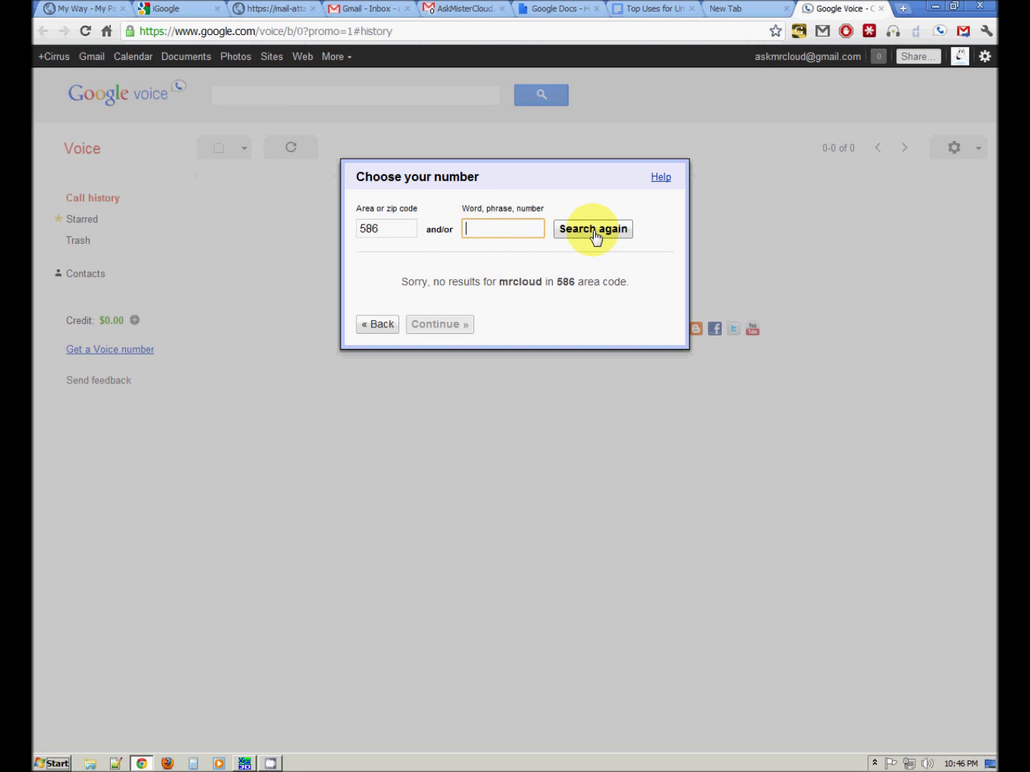
{"action": "left_click", "coordinate": [594, 230]}
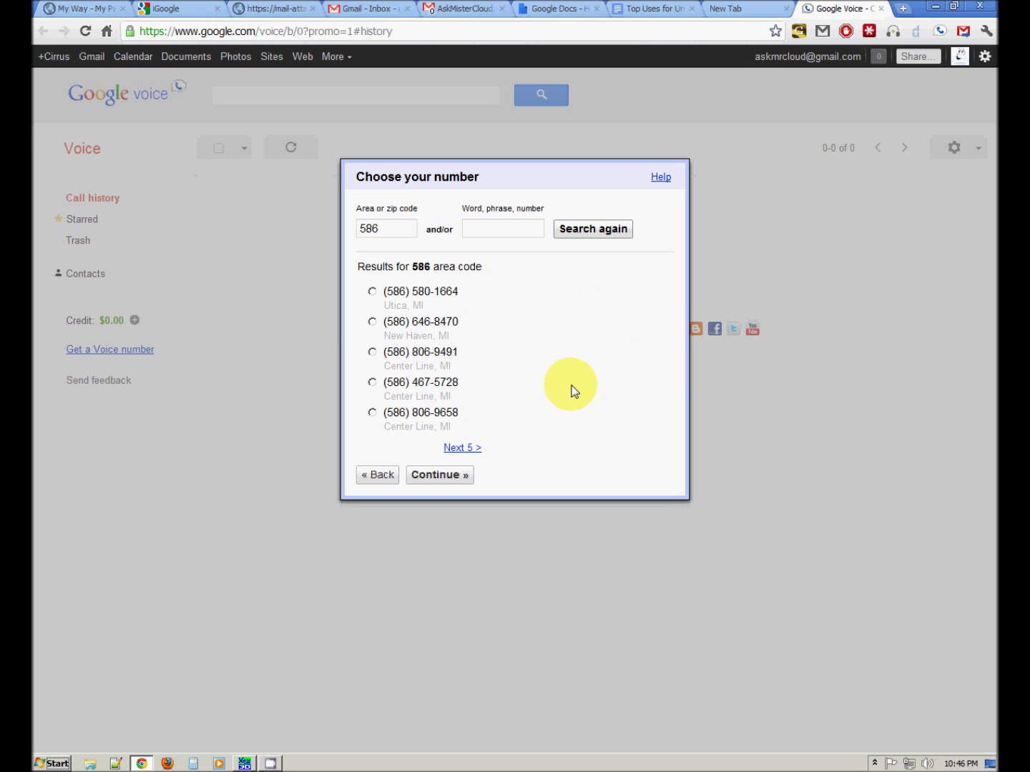
{"action": "left_click", "coordinate": [458, 449]}
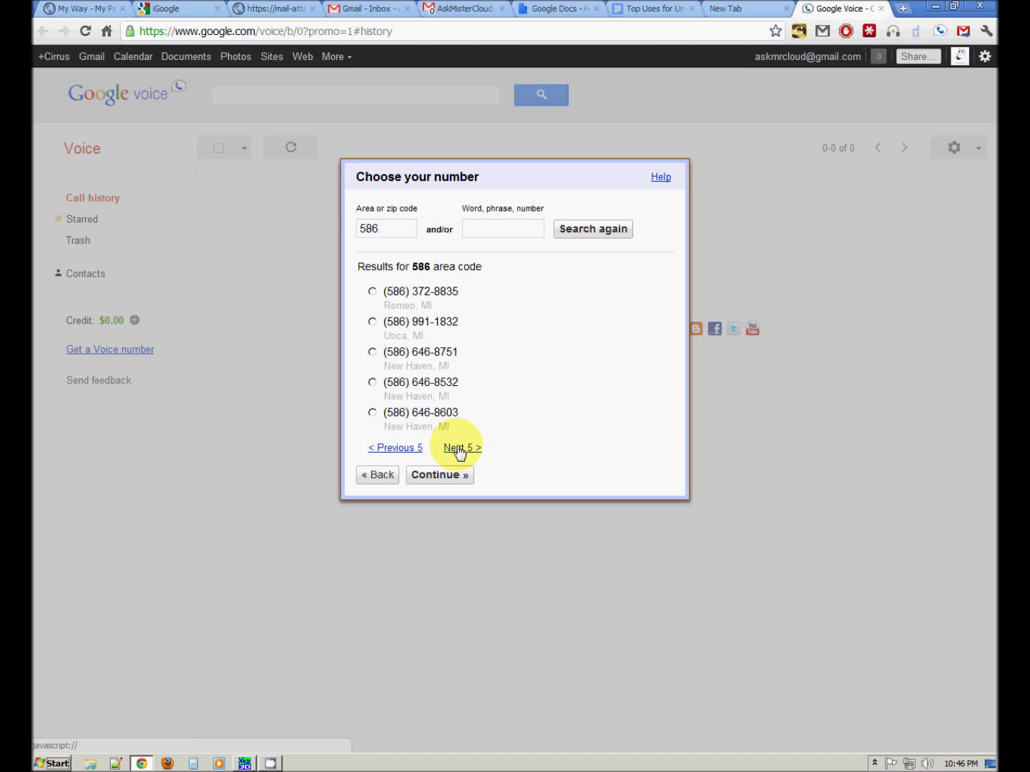
{"action": "left_click", "coordinate": [459, 449]}
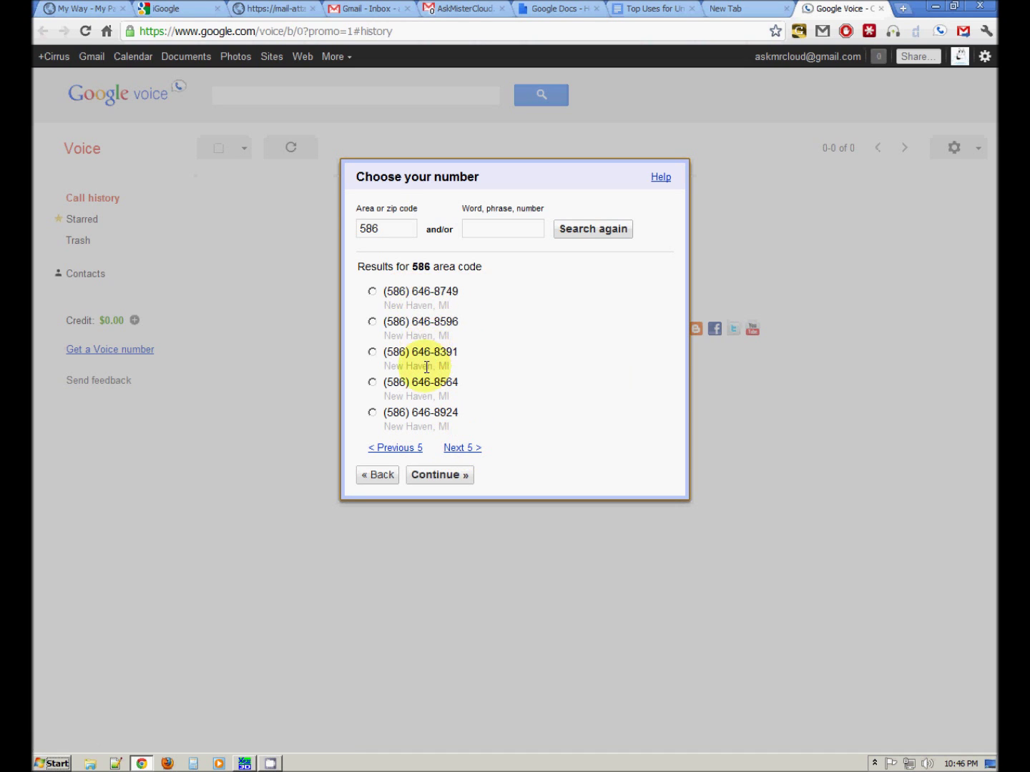
{"action": "left_click", "coordinate": [465, 449]}
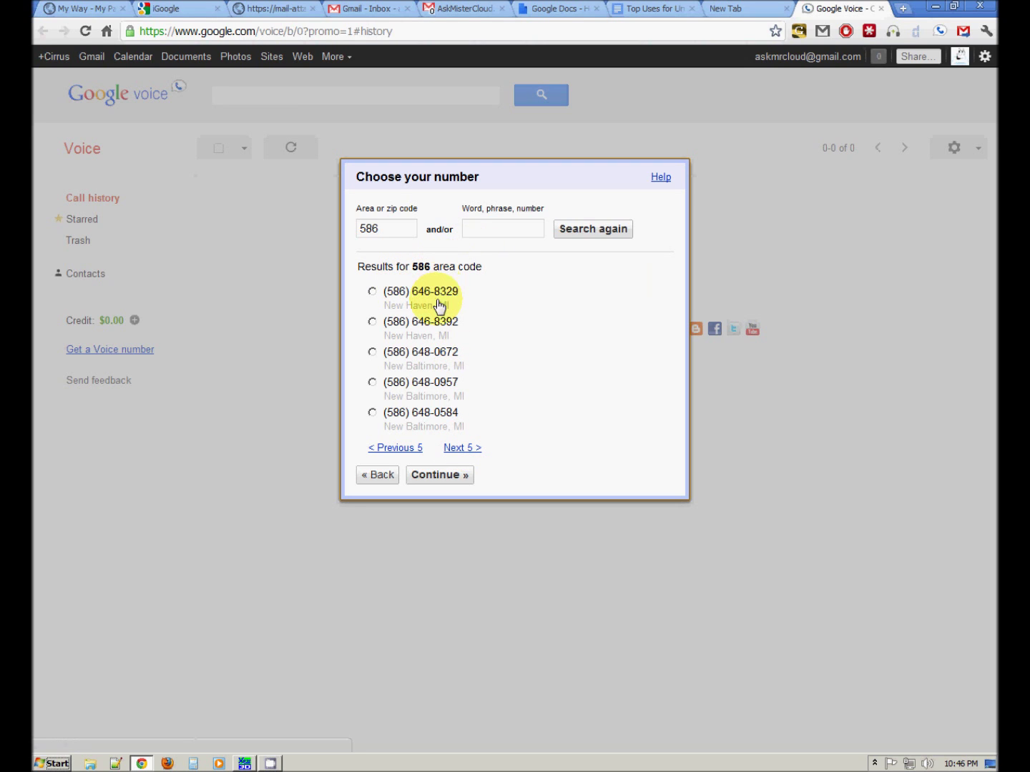
{"action": "left_click", "coordinate": [473, 450]}
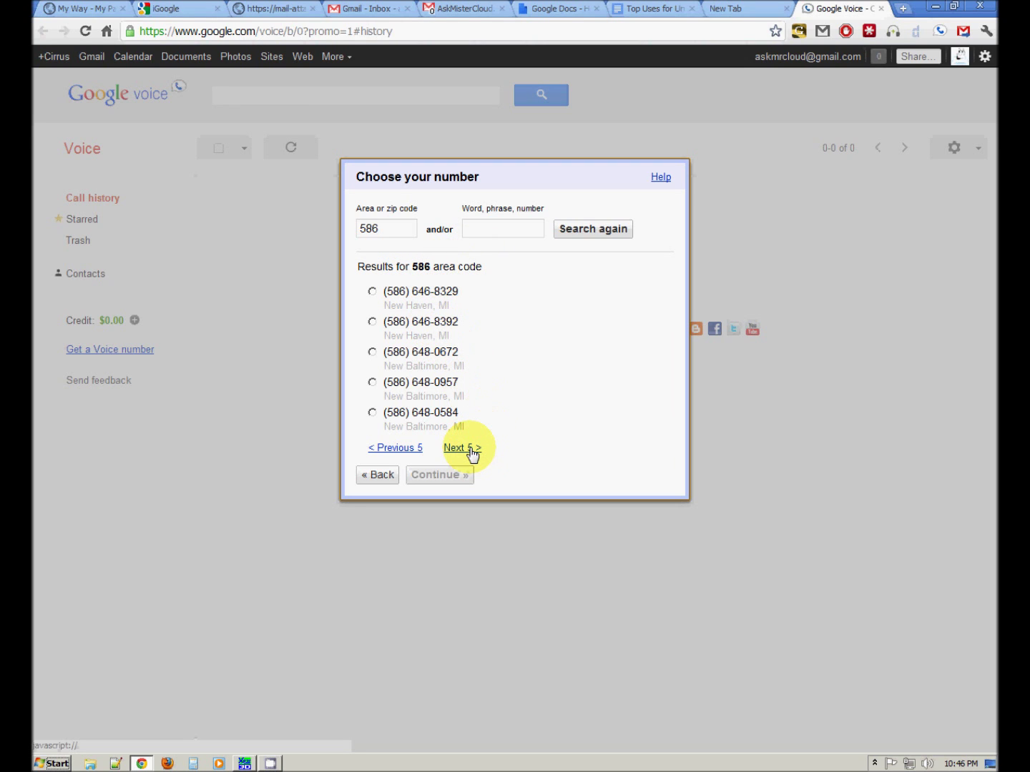
{"action": "left_click", "coordinate": [470, 449]}
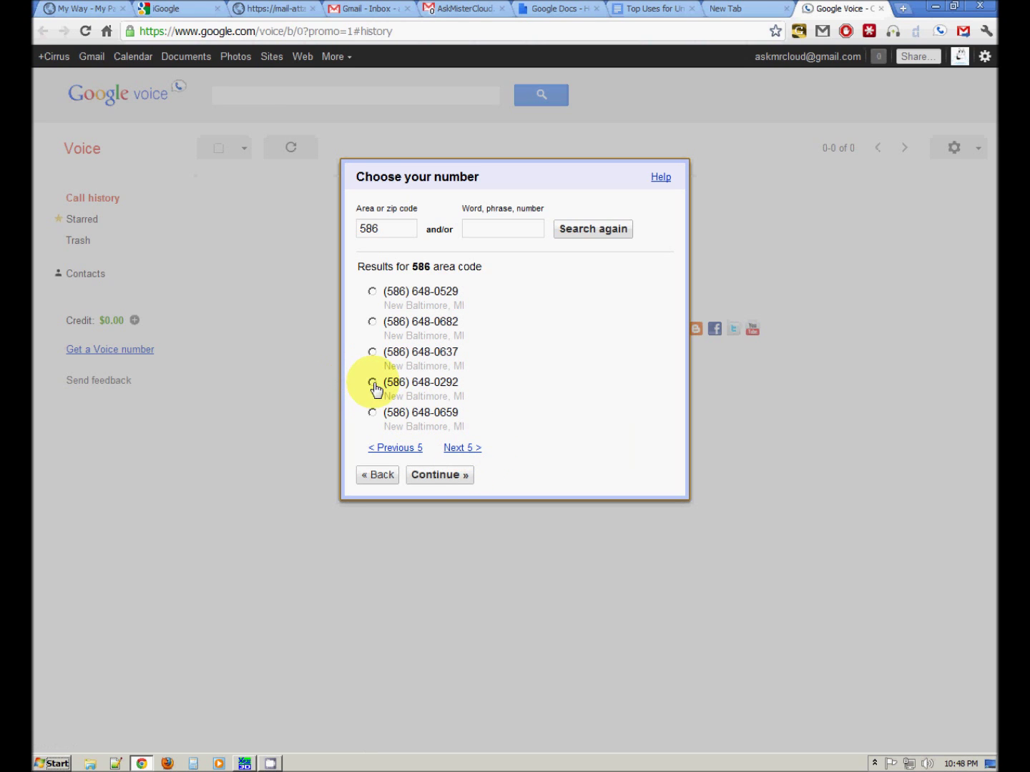
{"action": "left_click", "coordinate": [373, 382]}
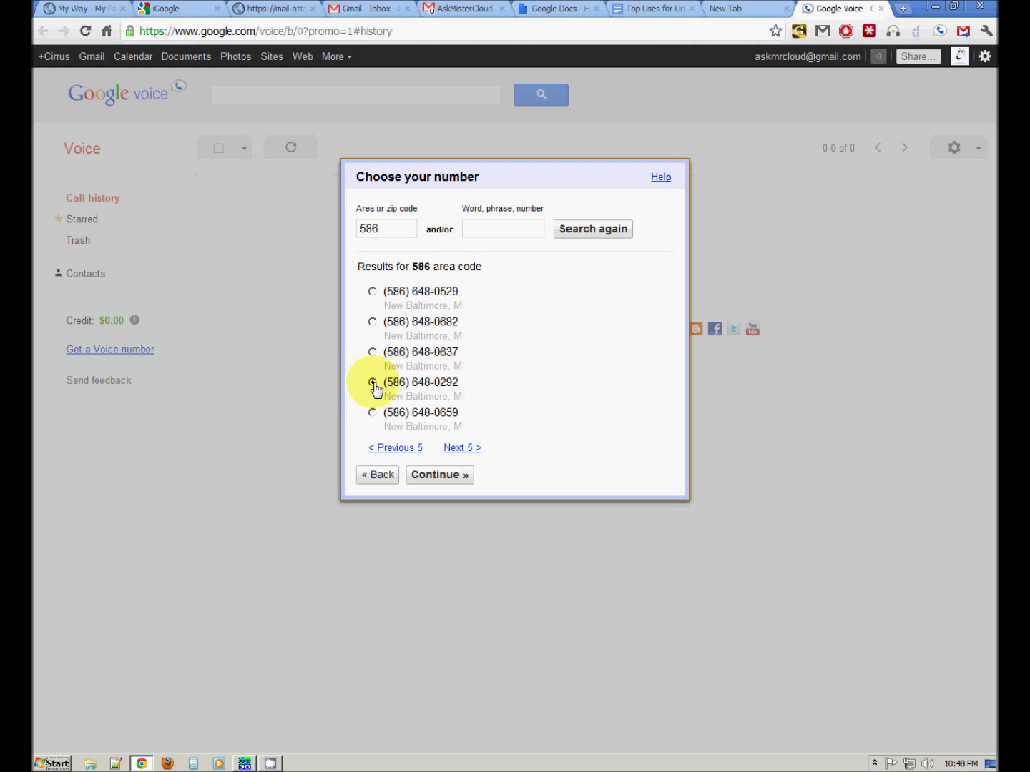
{"action": "left_click", "coordinate": [437, 479]}
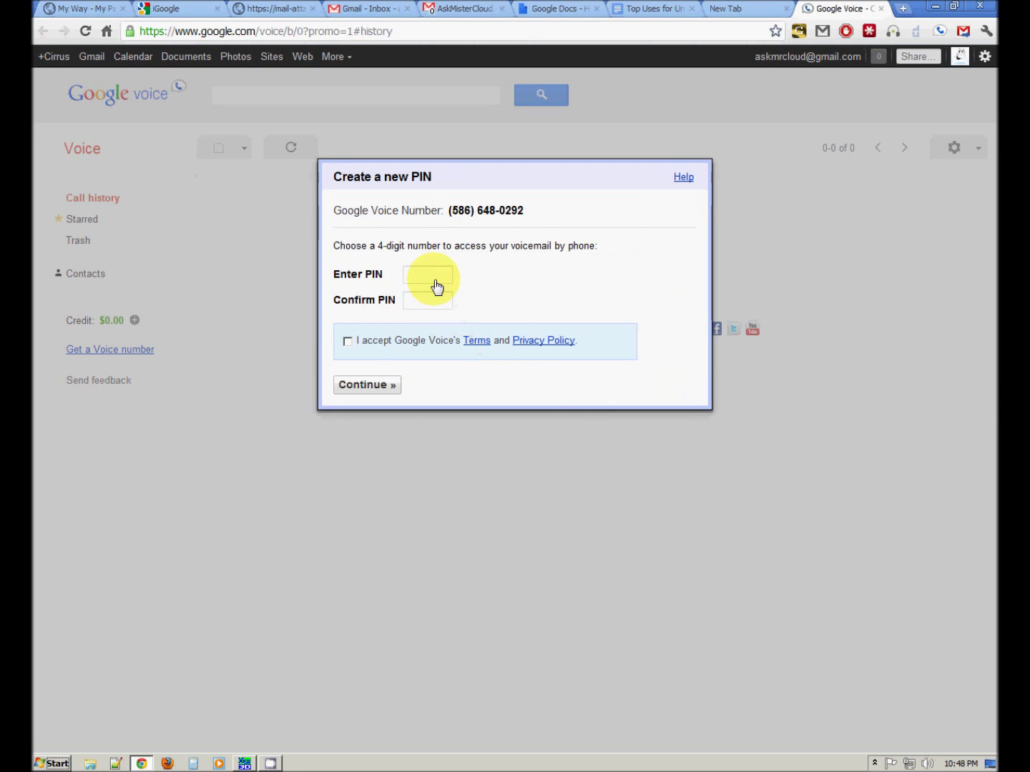
- Enter and confirm a 4-digit voicemail PIN
{"action": "left_click", "coordinate": [437, 286]}
{"action": "type", "text": "1234"}
{"action": "left_click", "coordinate": [436, 306]}
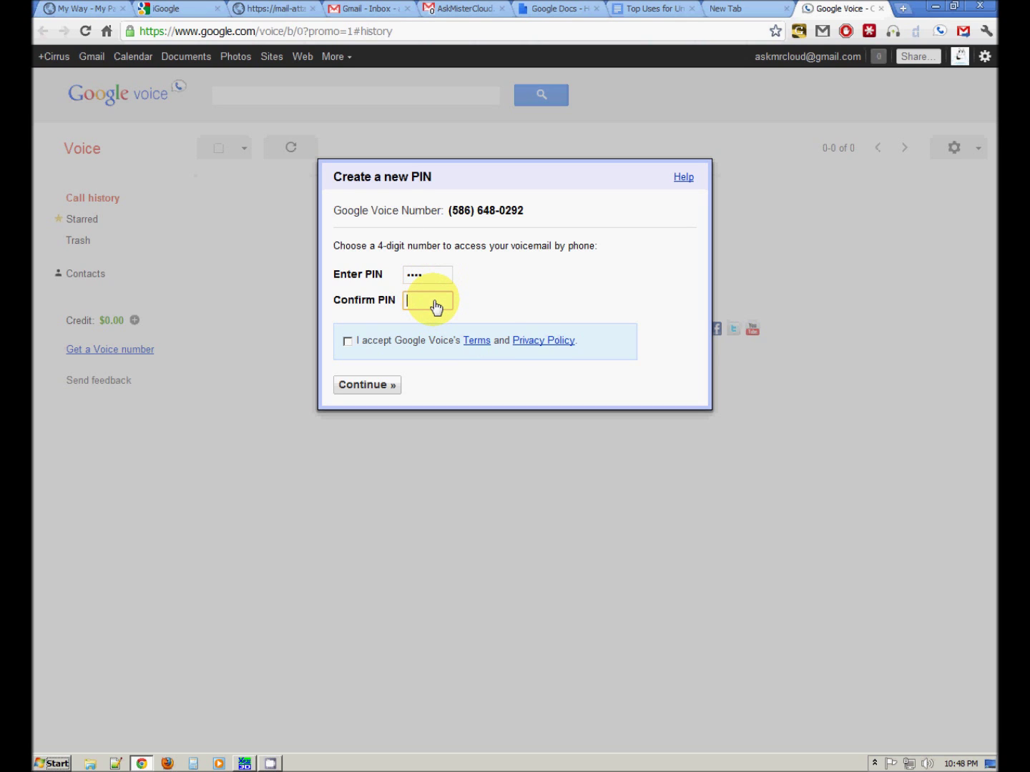
{"action": "type", "text": "1234"}
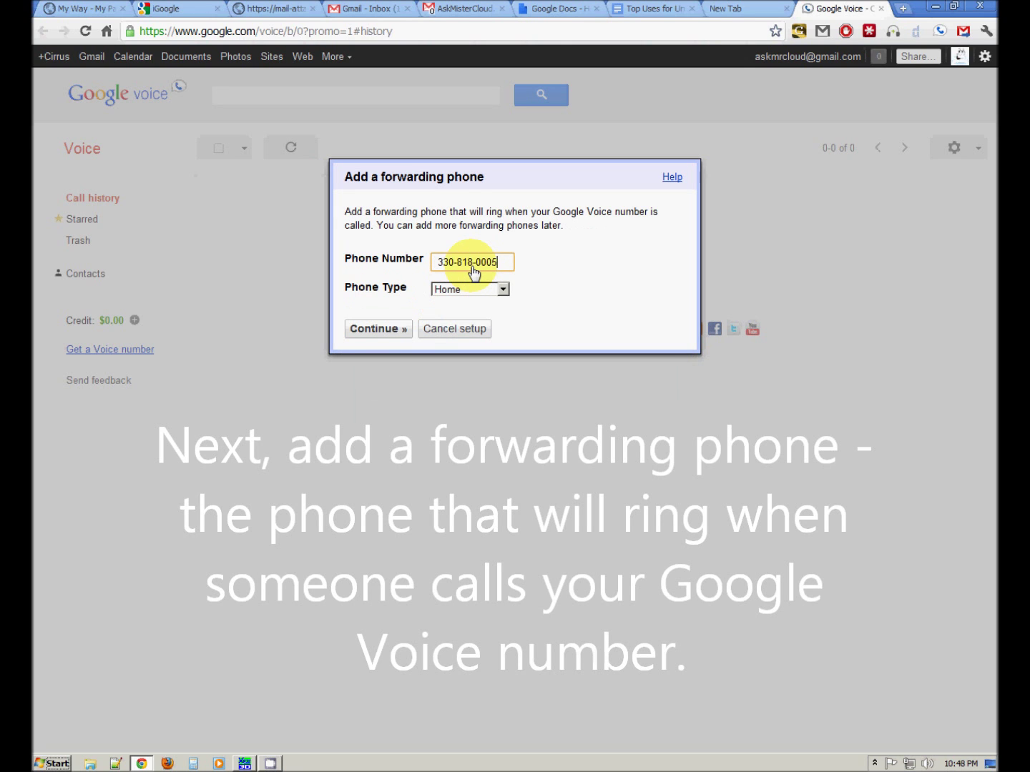
- Set the forwarding phone type to Work and submit the phone details
{"action": "left_click", "coordinate": [503, 289]}
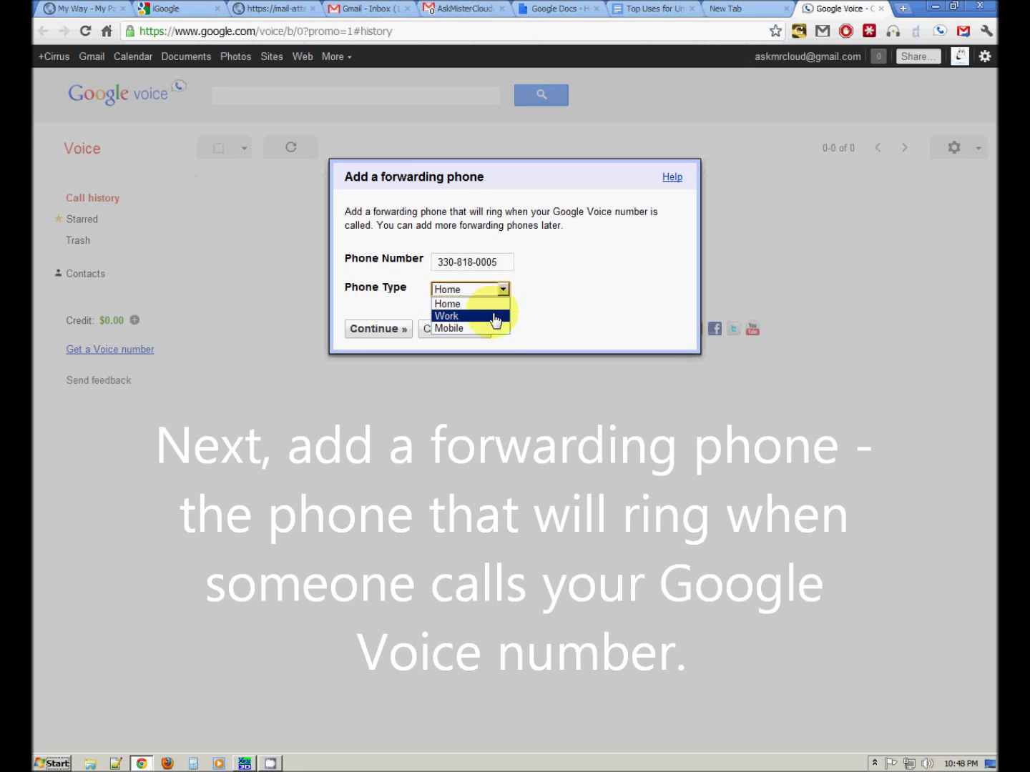
{"action": "left_click", "coordinate": [493, 314]}
{"action": "left_click", "coordinate": [386, 330]}
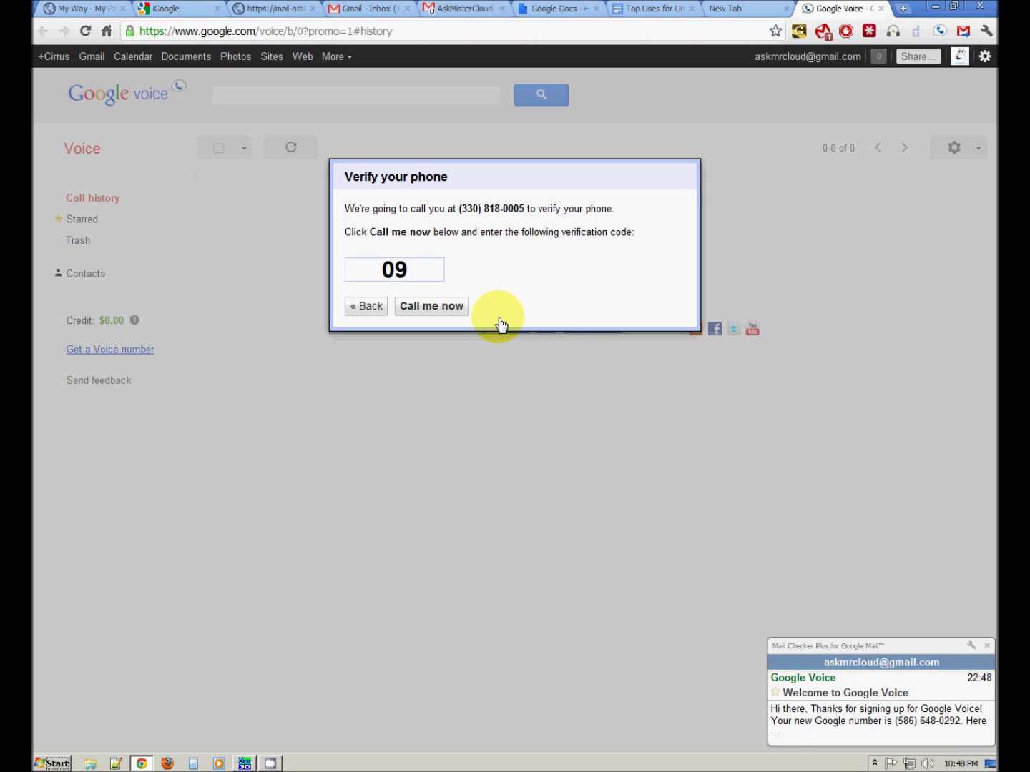
- Have Google Voice call the forwarding phone to verify it
{"action": "left_click", "coordinate": [441, 306]}
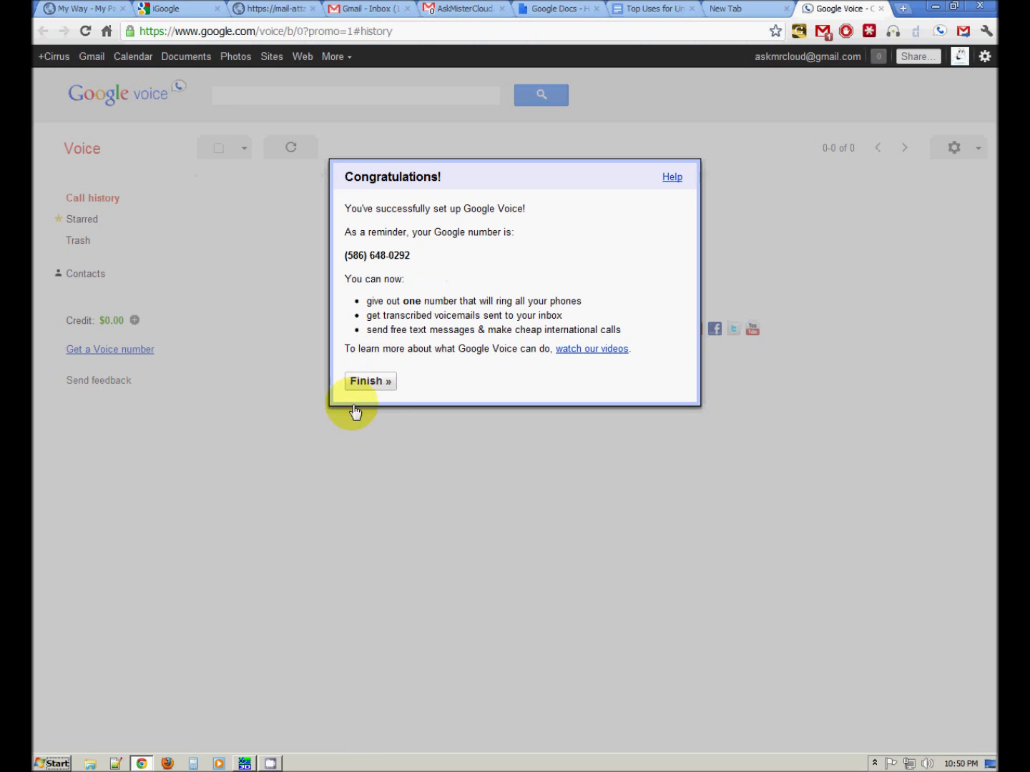
- Finish setup, opt in to the global spam filter, and check the Actions list
{"action": "left_click", "coordinate": [388, 390]}
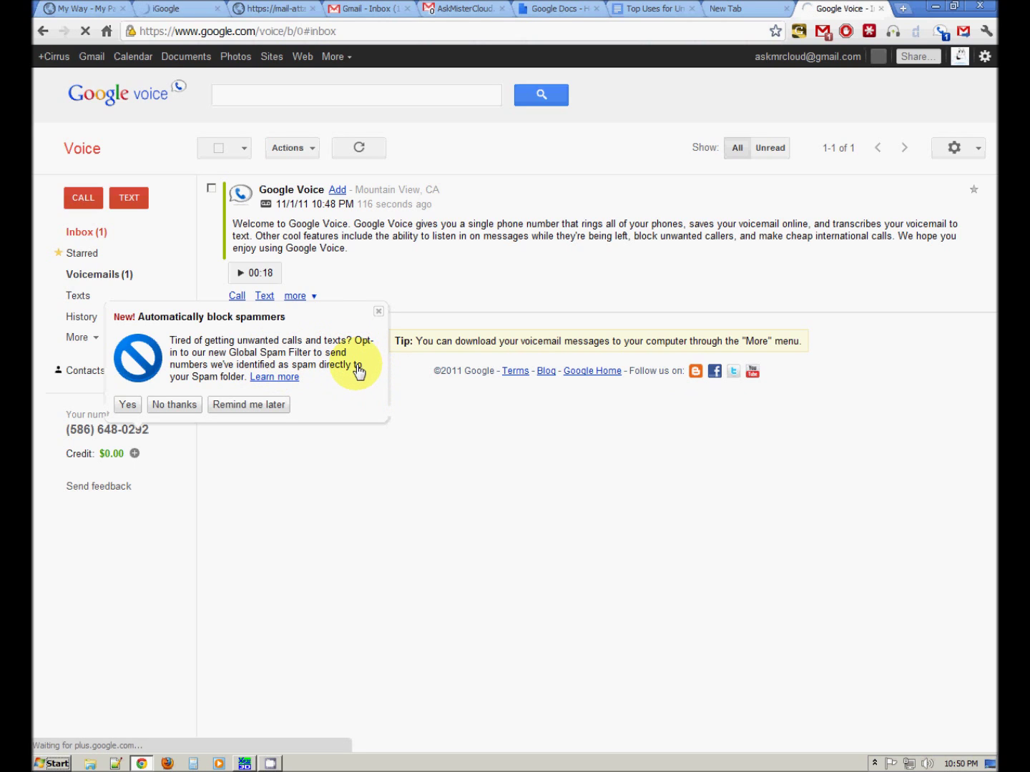
{"action": "left_click", "coordinate": [129, 406]}
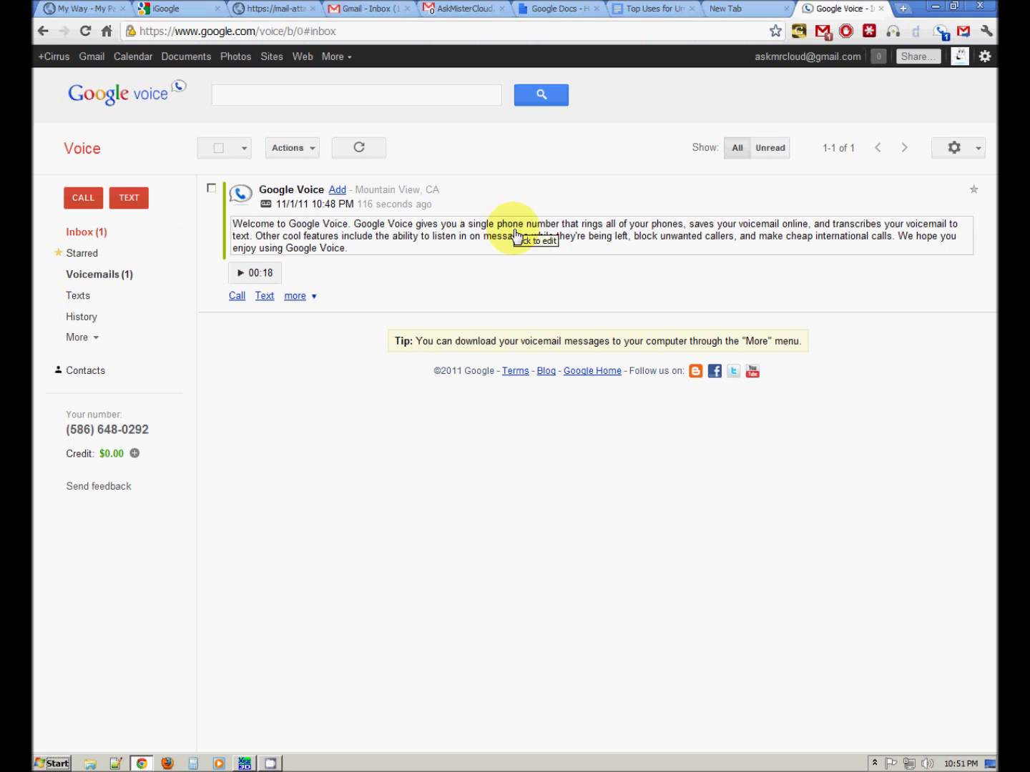
{"action": "left_click", "coordinate": [309, 149]}
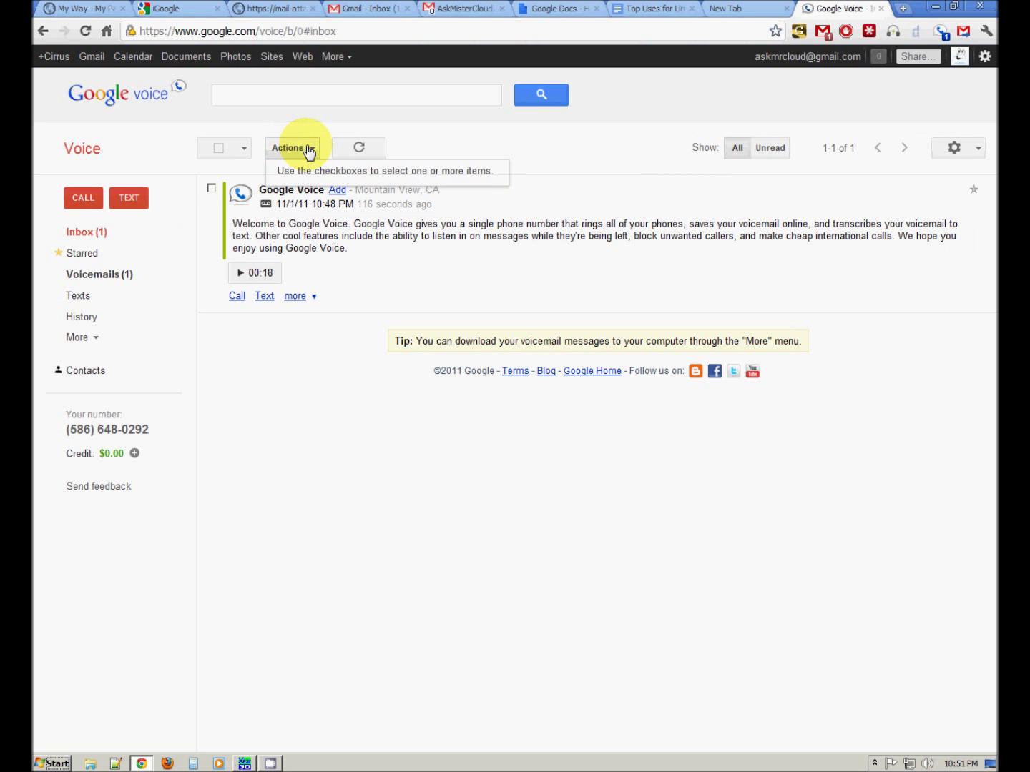
{"action": "left_click", "coordinate": [564, 164]}
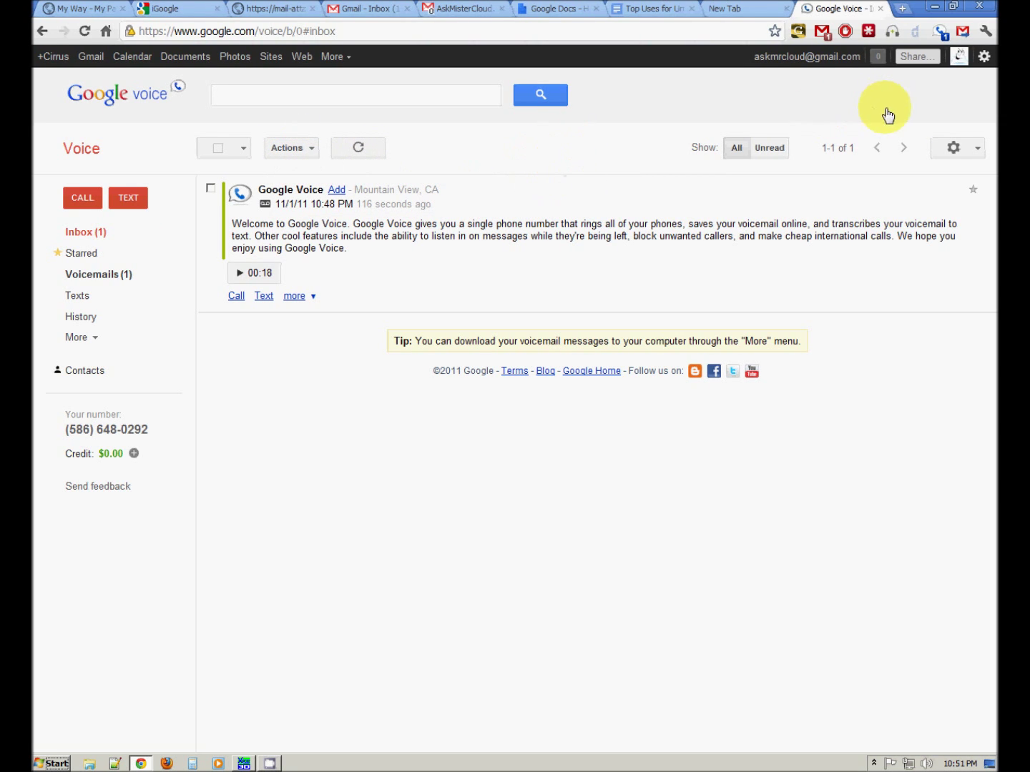
- Open Voice settings, cancel adding another phone, then view the Voicemail & Text and Calls tabs
{"action": "left_click", "coordinate": [972, 150]}
{"action": "left_click", "coordinate": [937, 170]}
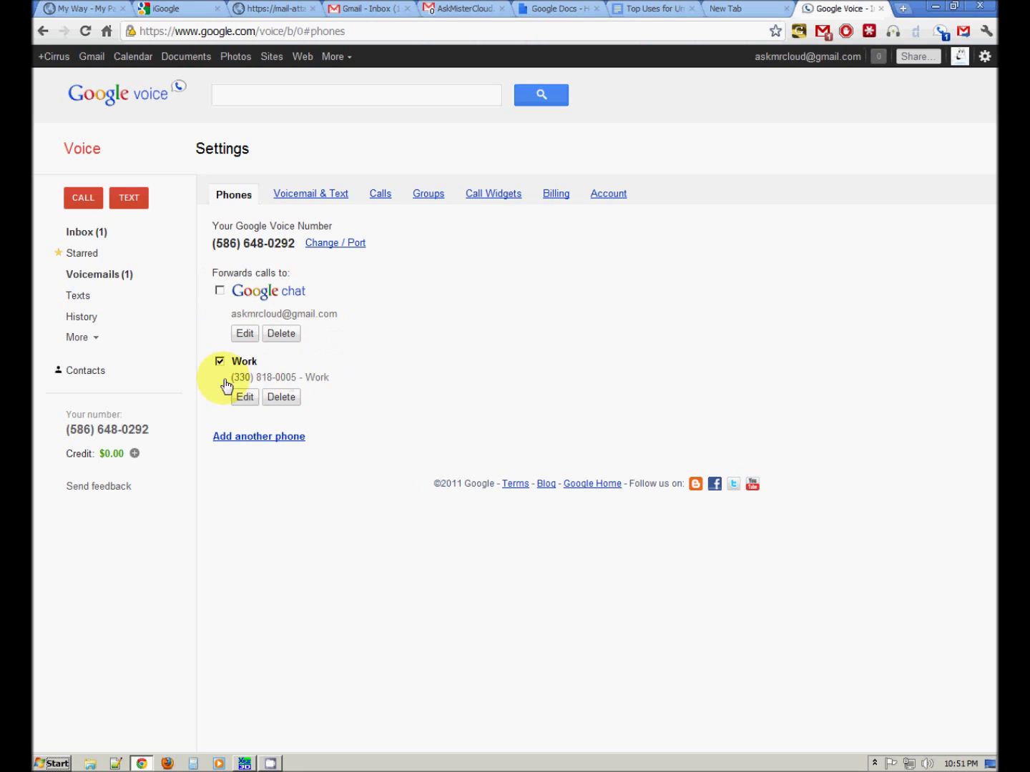
{"action": "left_click", "coordinate": [249, 437]}
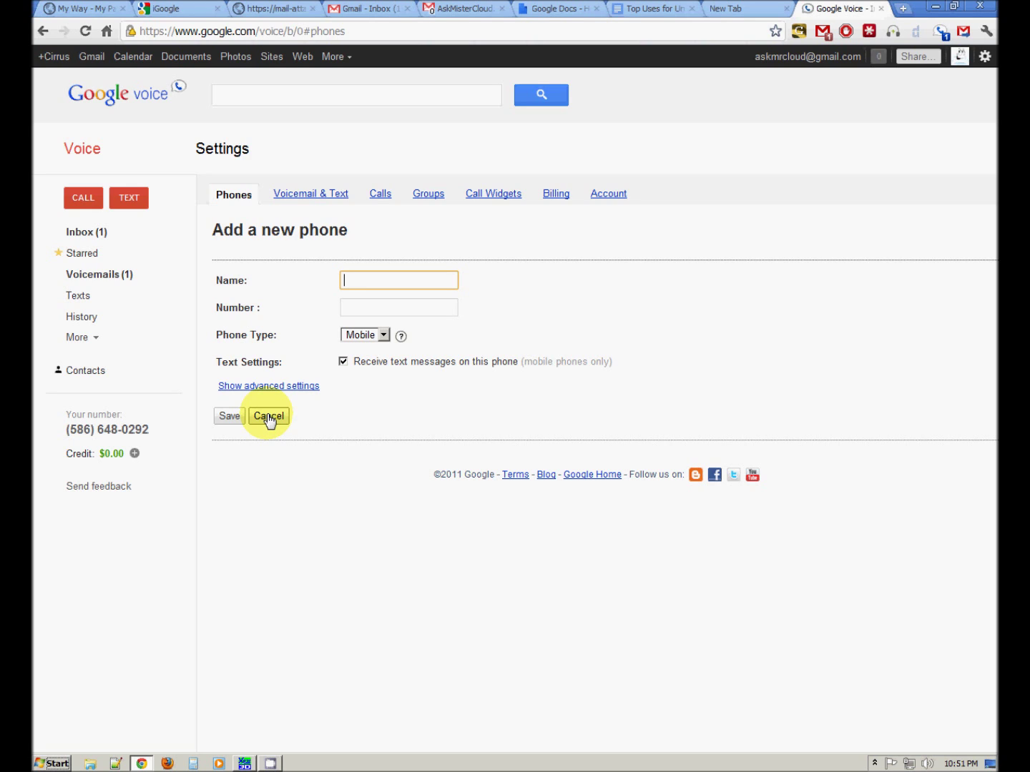
{"action": "left_click", "coordinate": [268, 418]}
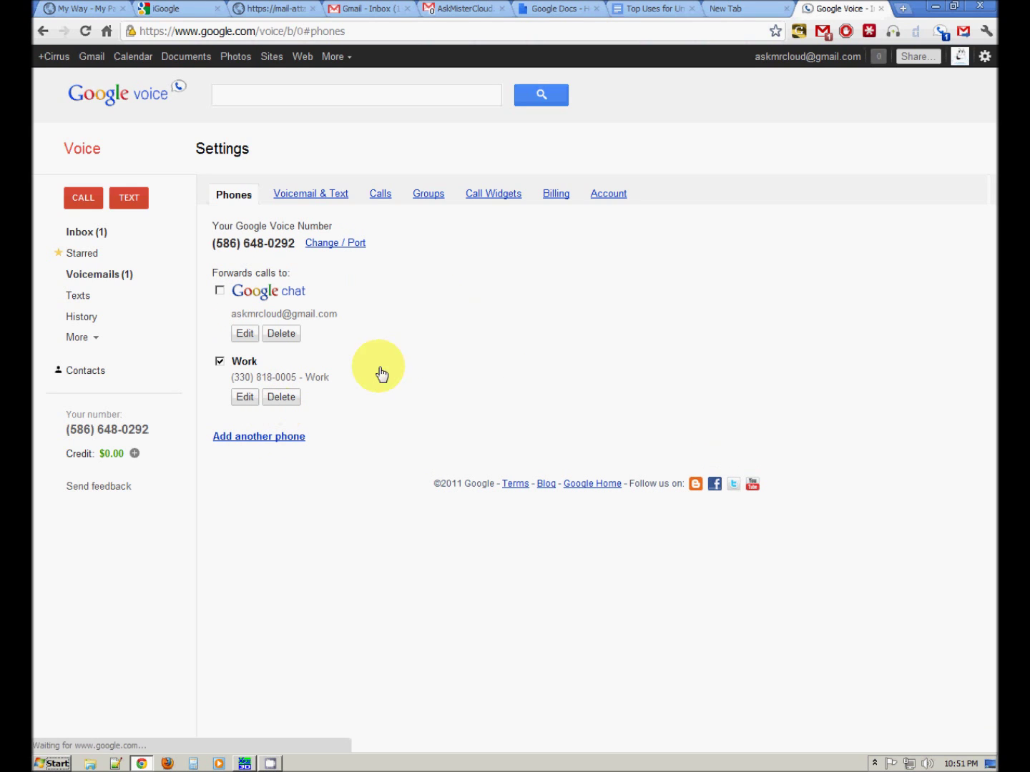
{"action": "left_click", "coordinate": [317, 198]}
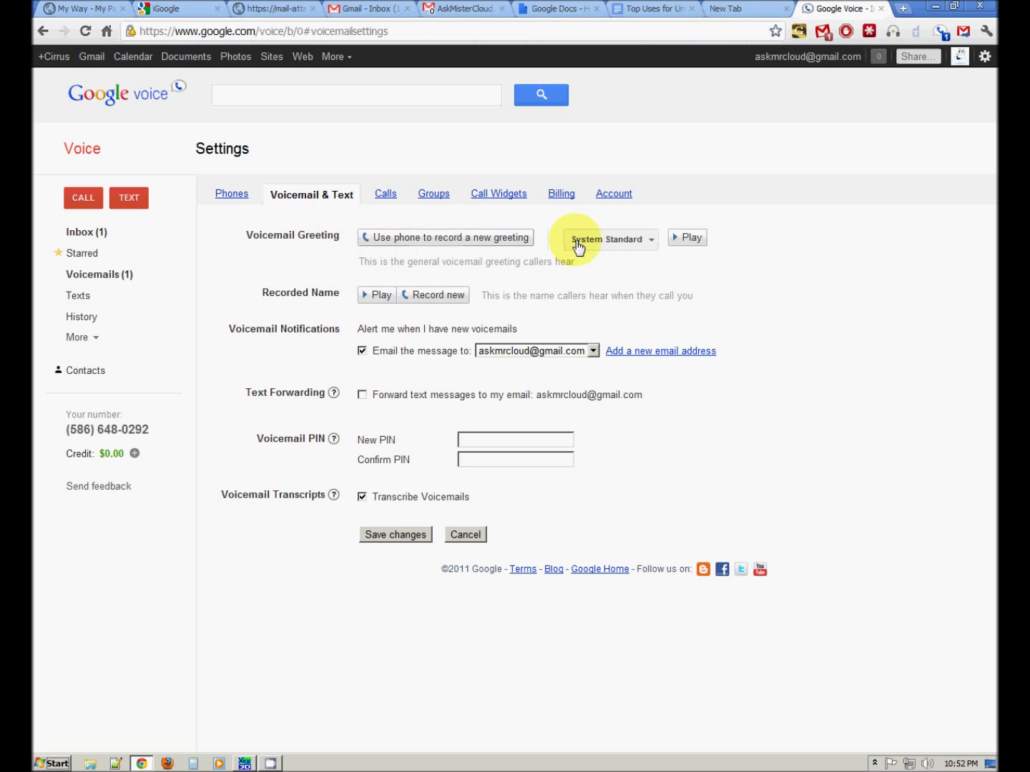
{"action": "left_click", "coordinate": [386, 194]}
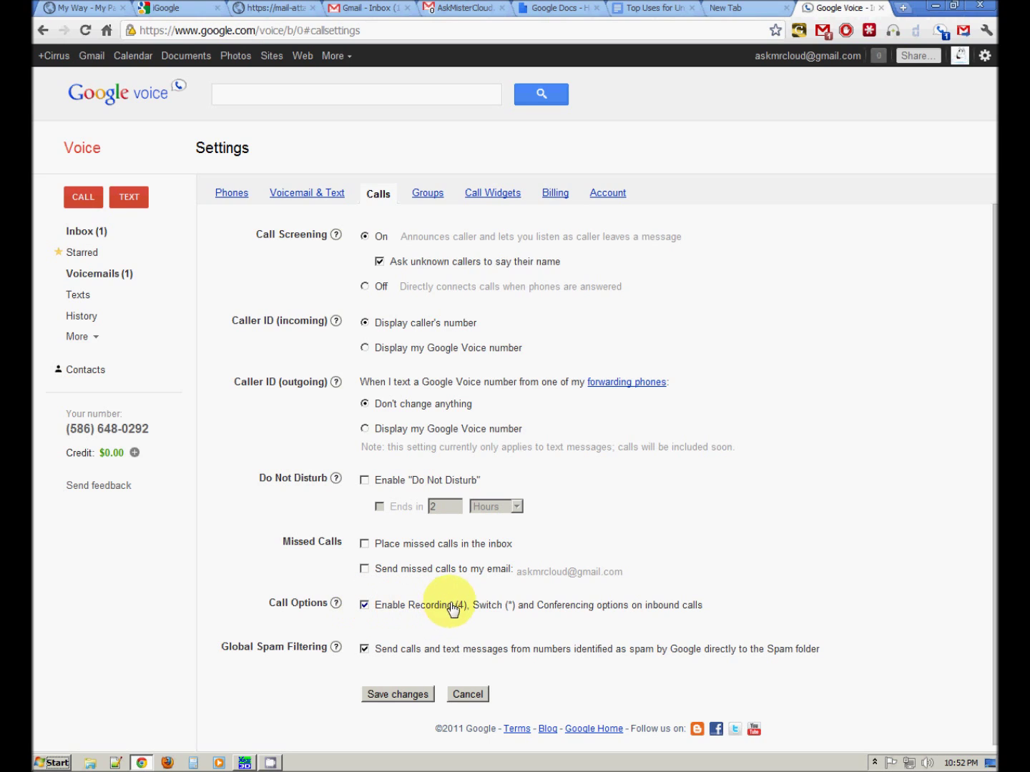
- Disable recording and conferencing on inbound calls, then review the Groups and Call Widgets settings
{"action": "left_click", "coordinate": [364, 606]}
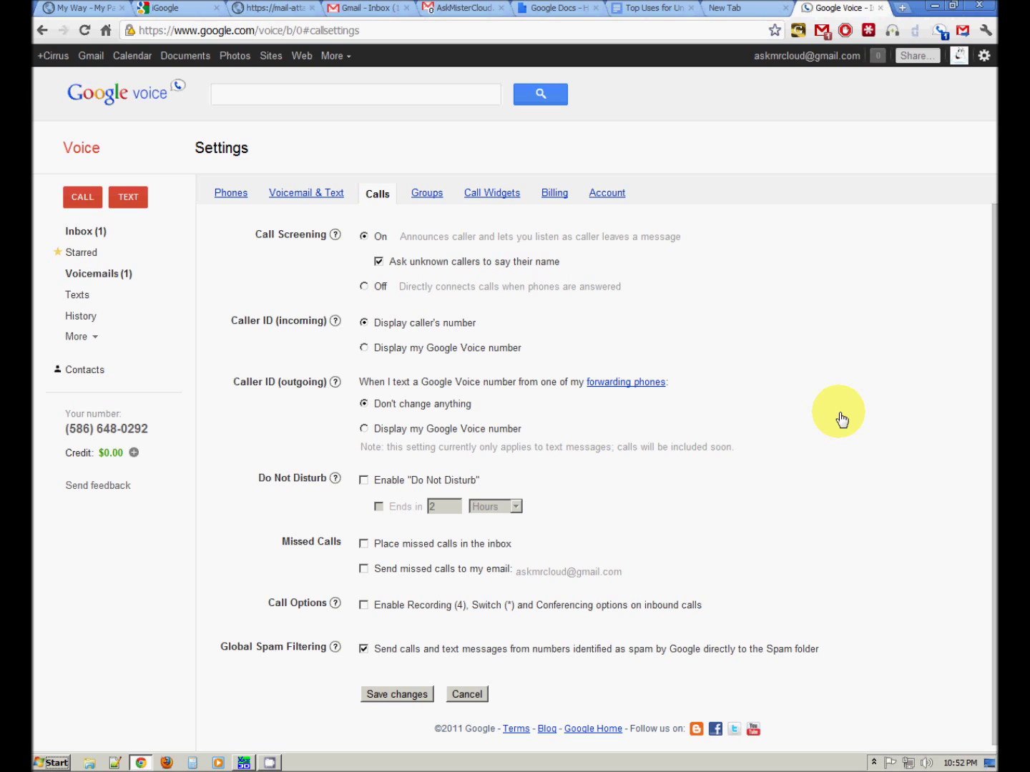
{"action": "left_click", "coordinate": [423, 197]}
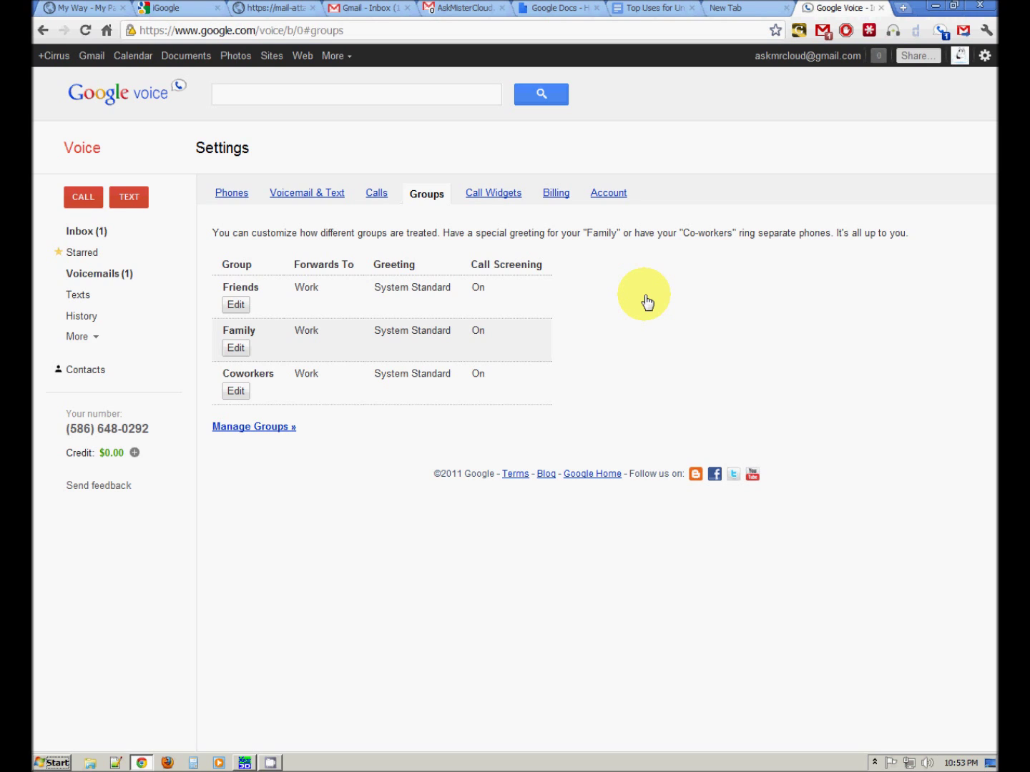
{"action": "left_click", "coordinate": [494, 195]}
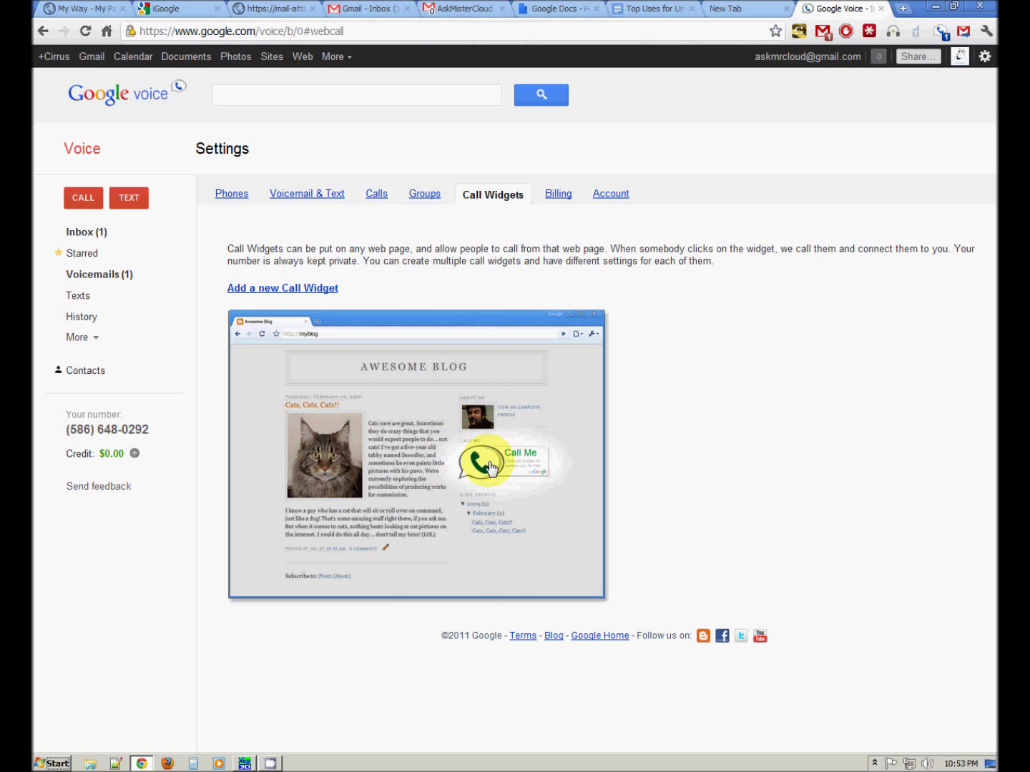
- Show the Billing settings with $0.00 calling credit and empty billing history
{"action": "left_click", "coordinate": [564, 197]}
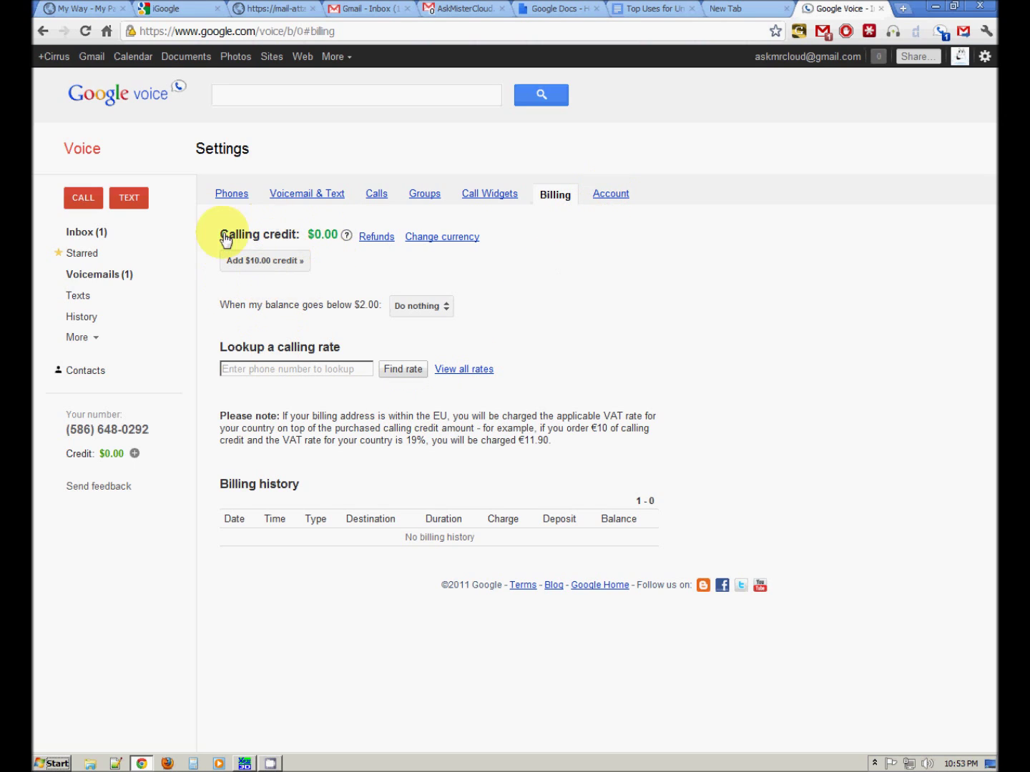
- Go to the Voicemails list showing the welcome voicemail and its 00:18 transcript
{"action": "left_click", "coordinate": [605, 194]}
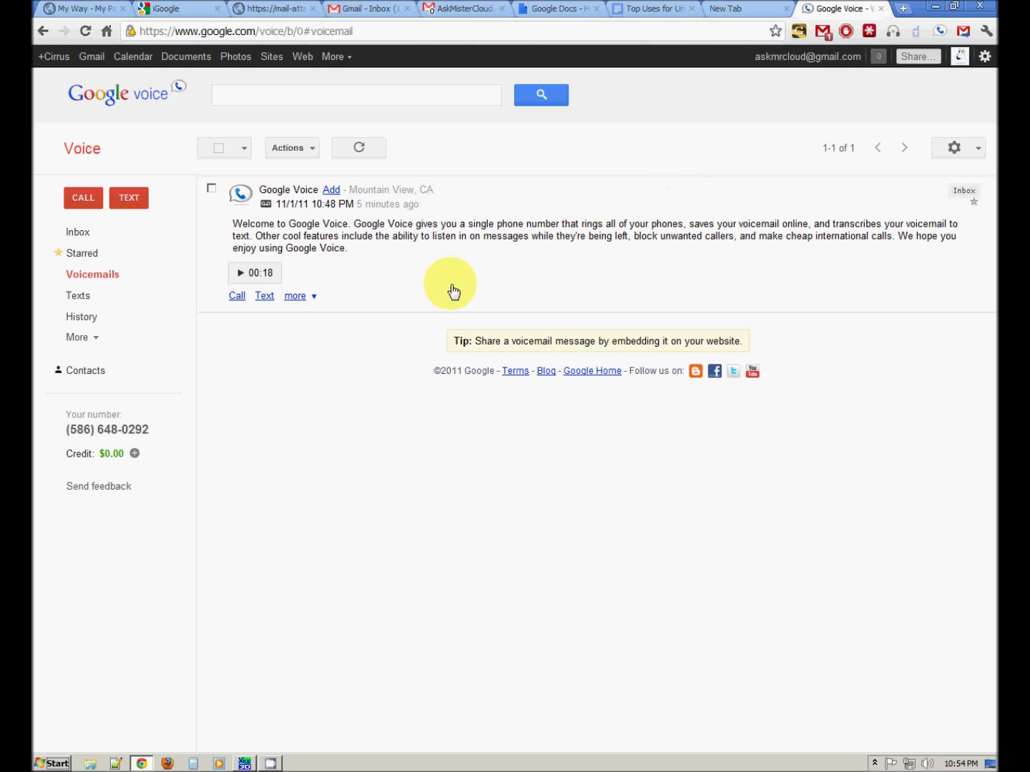
- Load the 00:18 welcome voicemail into the audio player
{"action": "left_click", "coordinate": [256, 273]}
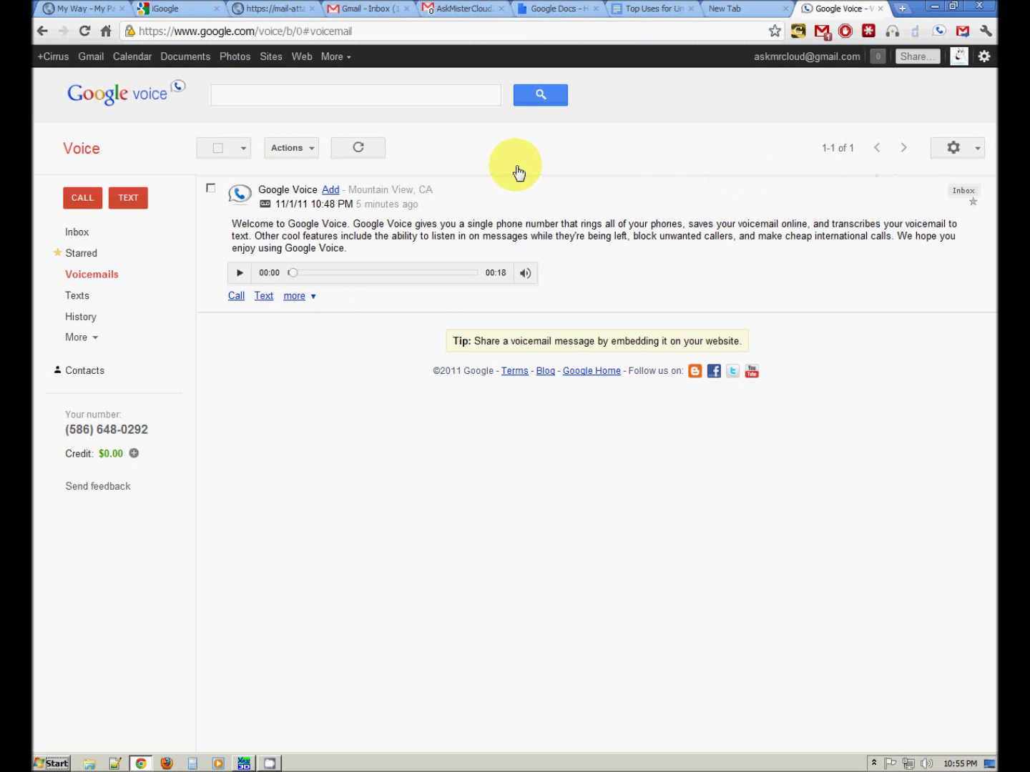